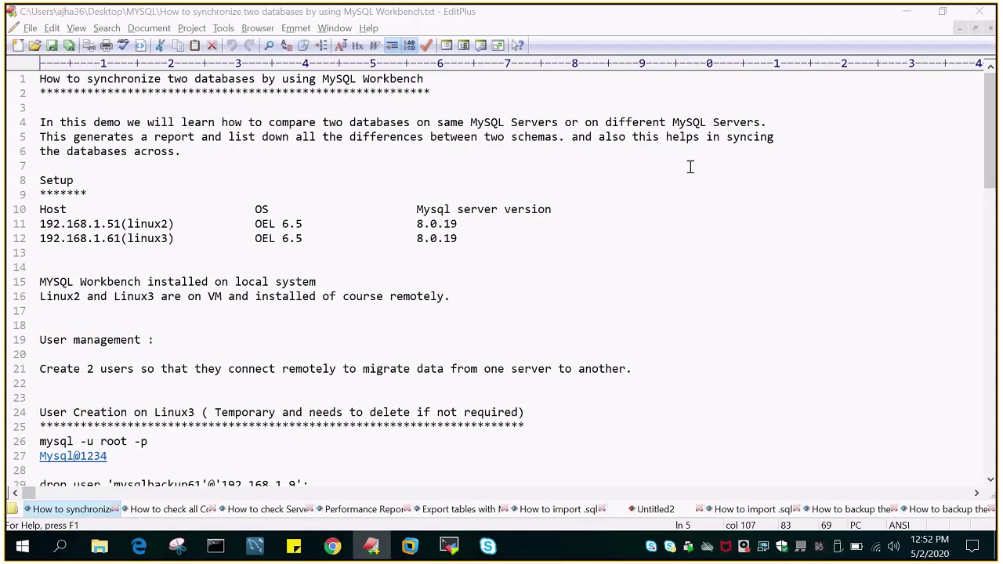
# Step: Read the setup notes on the two Linux hosts, their MySQL versions and the user management requirement
pyautogui.scroll(-1, 137, 230)
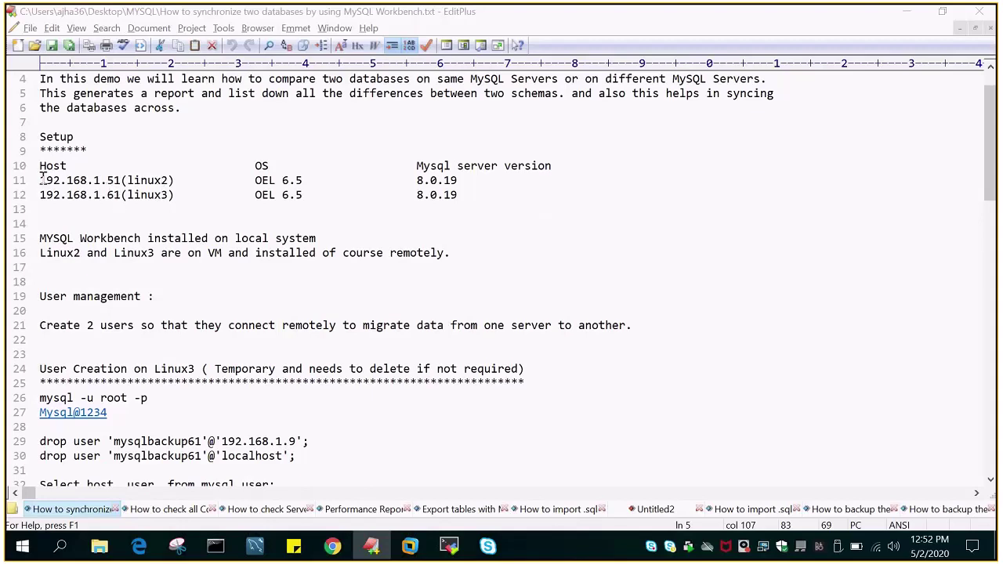
pyautogui.doubleClick(147, 196)
pyautogui.moveTo(39, 195); pyautogui.dragTo(123, 195)
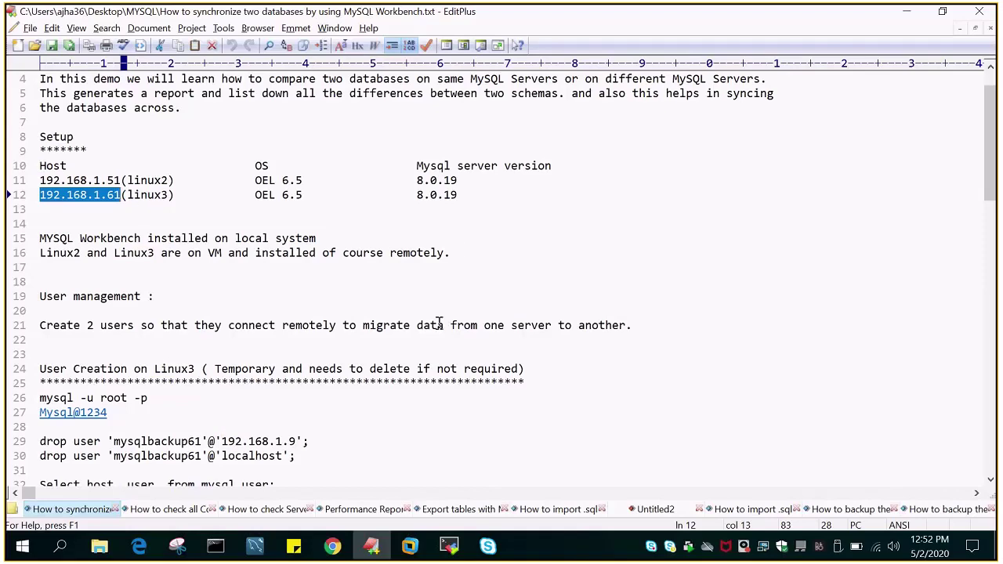
pyautogui.scroll(-1, 439, 323)
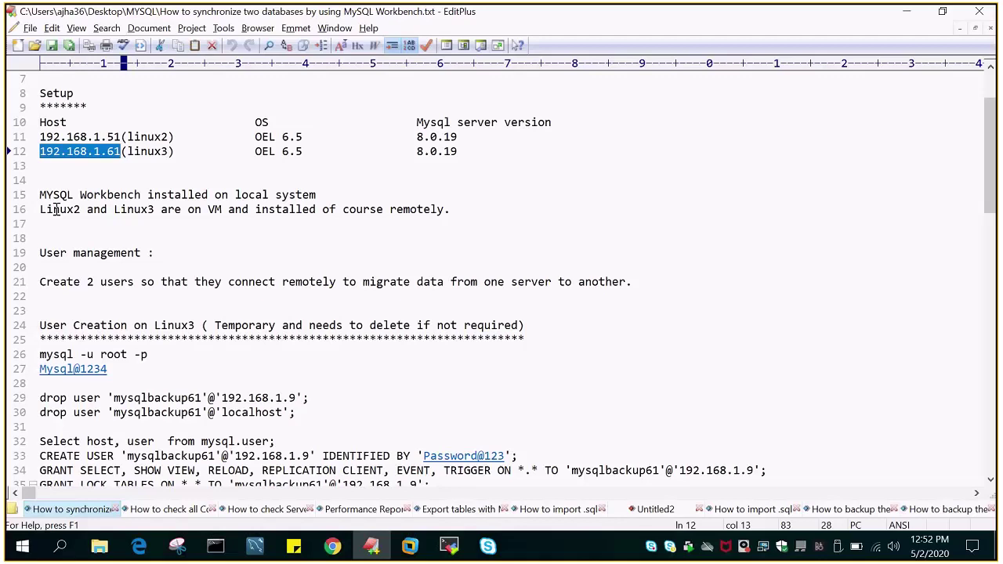
pyautogui.scroll(-1, 291, 324)
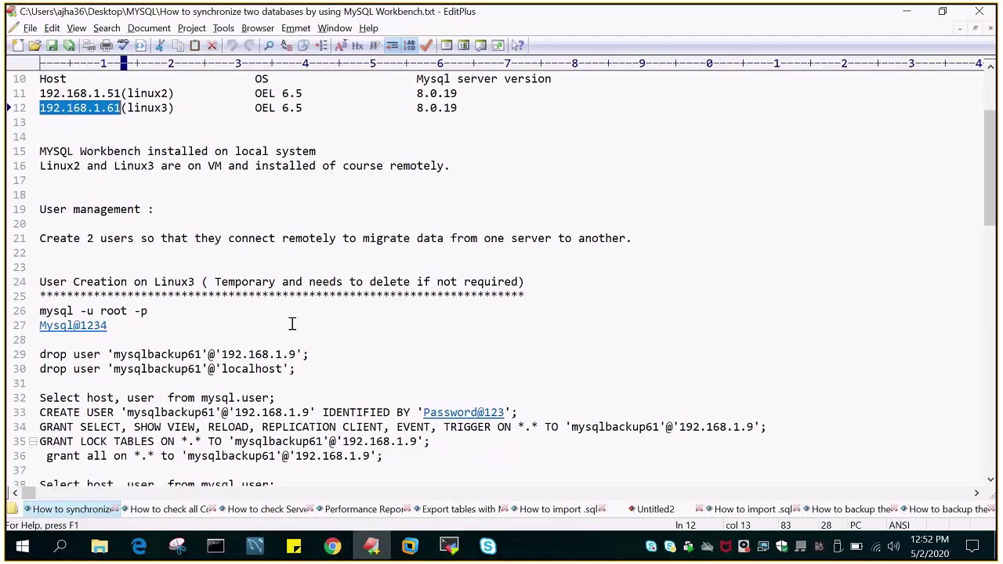
pyautogui.click(167, 210)
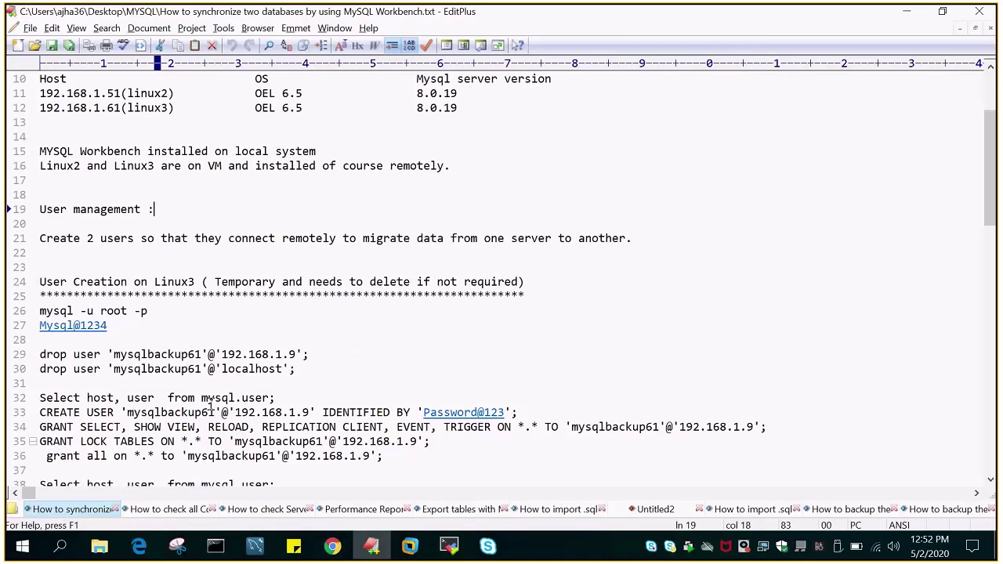
# Step: Review the notes on creating the backup users on Linux3 and Linux2, testing connectivity and connecting both servers in Workbench
pyautogui.scroll(-3, 209, 396)
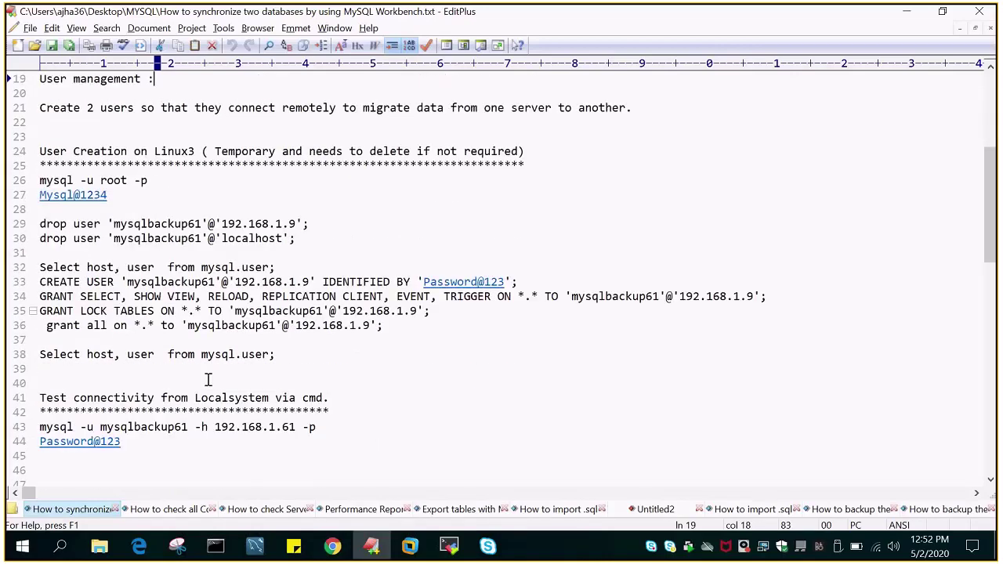
pyautogui.scroll(-1, 343, 359)
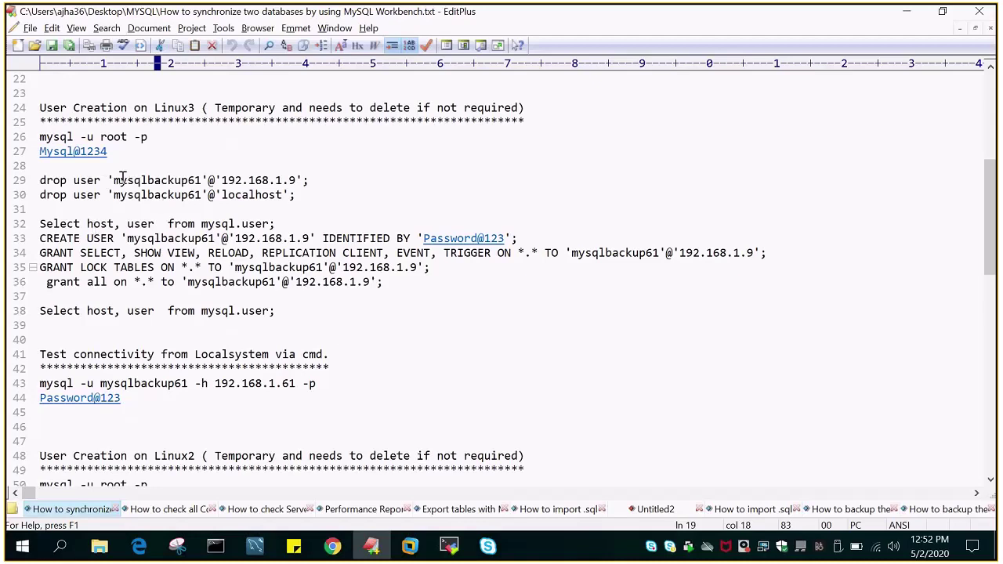
pyautogui.moveTo(115, 180); pyautogui.dragTo(201, 181)
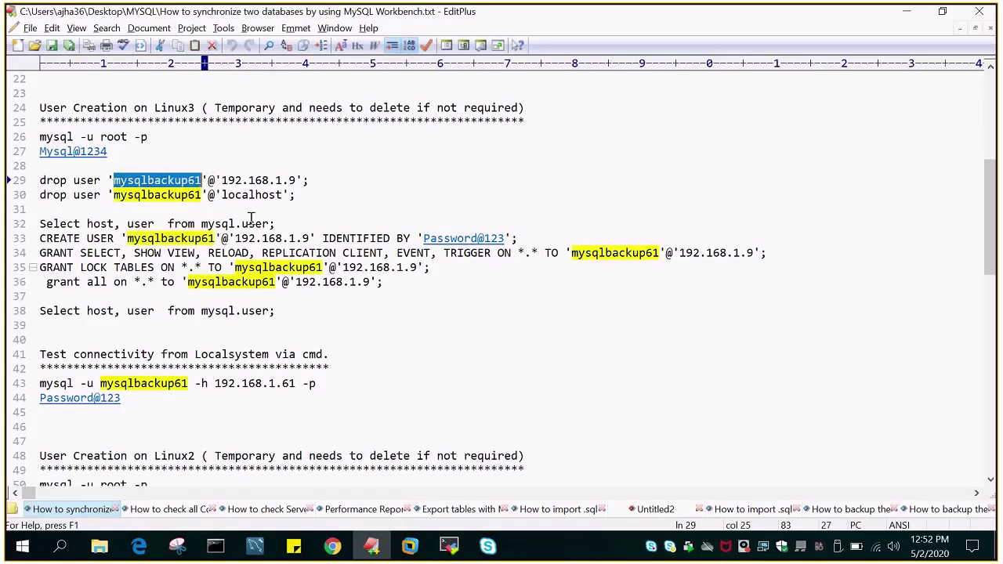
pyautogui.scroll(-2, 376, 330)
pyautogui.scroll(-3, 375, 330)
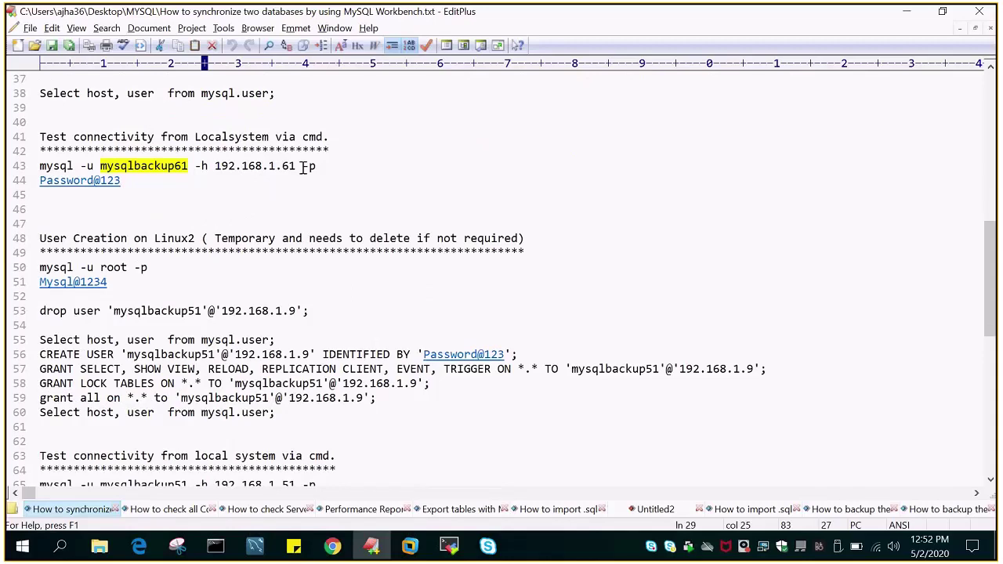
pyautogui.doubleClick(241, 354)
pyautogui.scroll(-2, 431, 412)
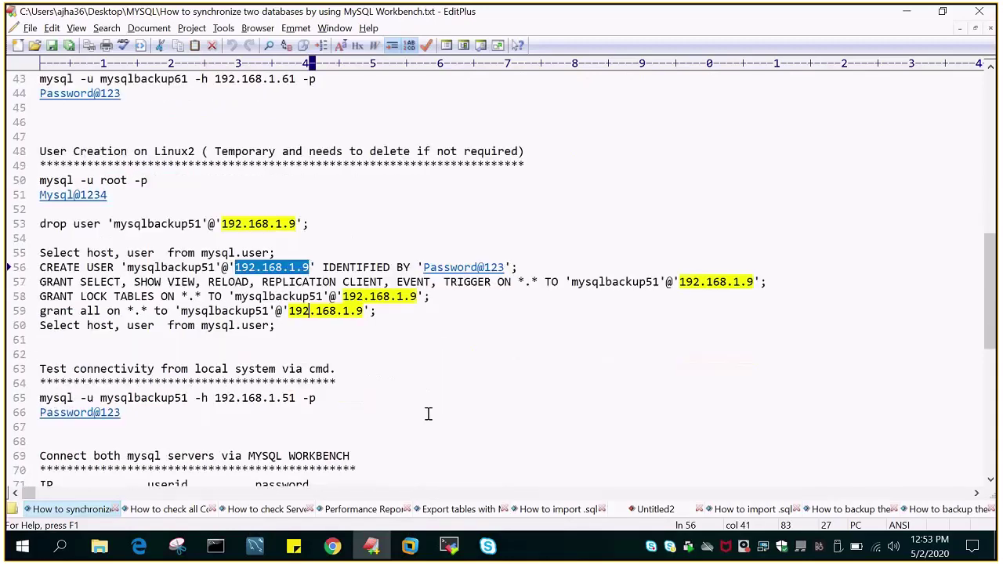
pyautogui.scroll(-3, 429, 414)
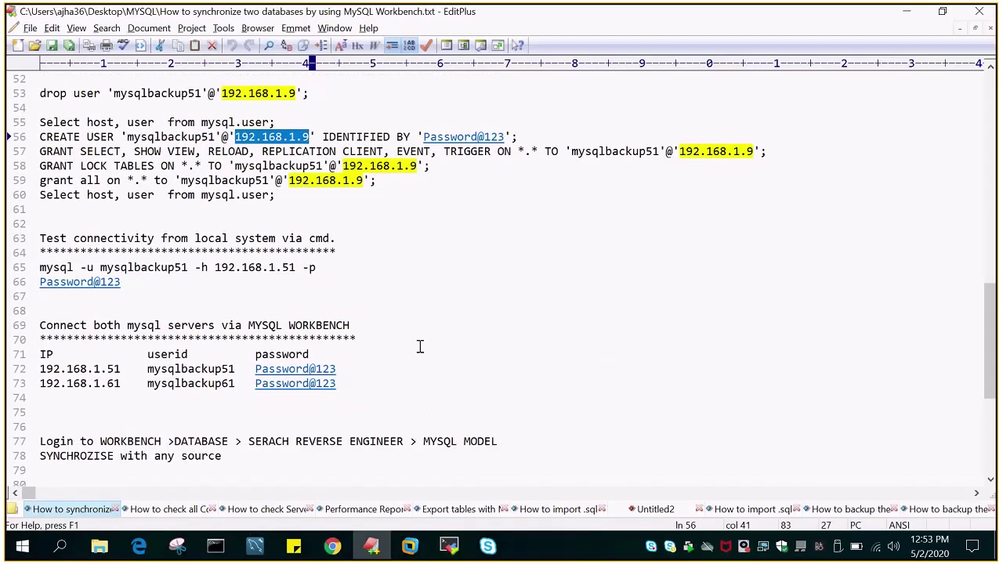
pyautogui.doubleClick(149, 136)
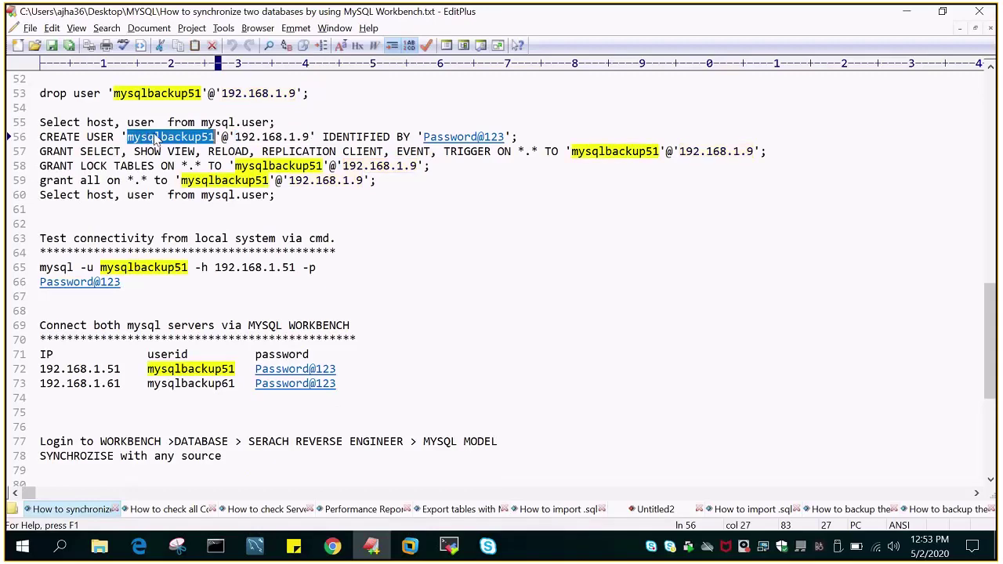
pyautogui.scroll(-1, 415, 384)
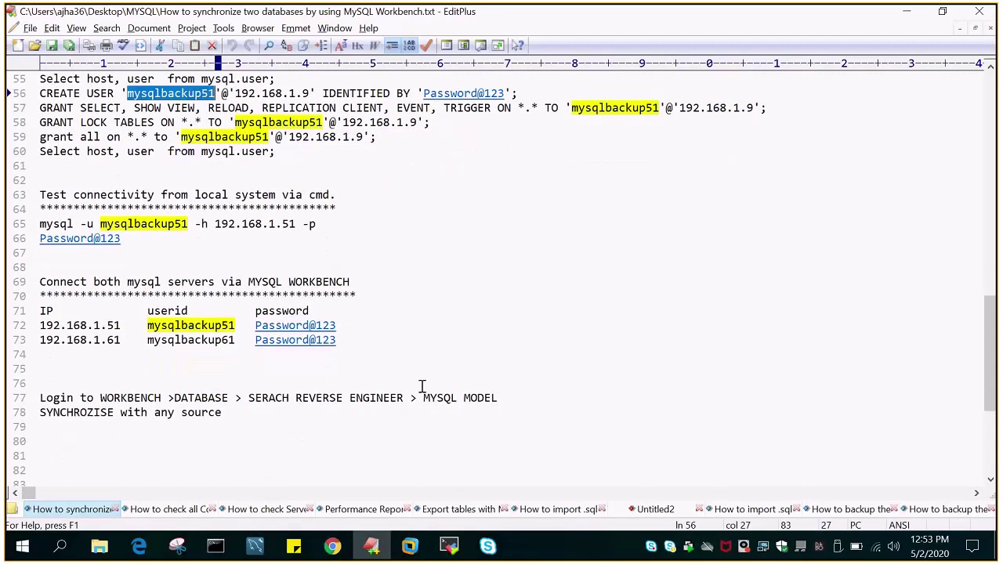
# Step: Switch to MySQL Workbench and open the saved 192.168.1.51_mysqlbackup51 connection
pyautogui.click(255, 549)
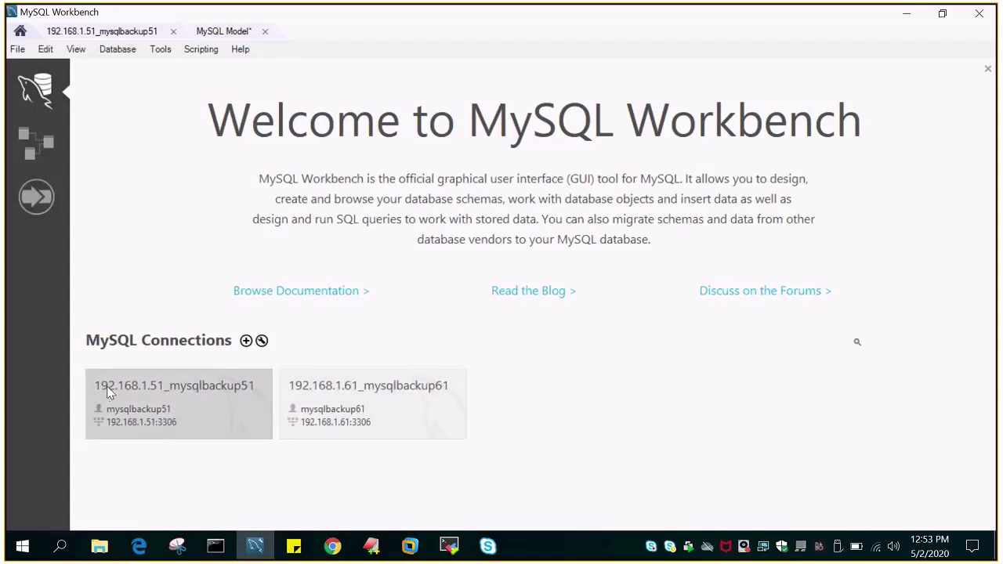
pyautogui.click(163, 400)
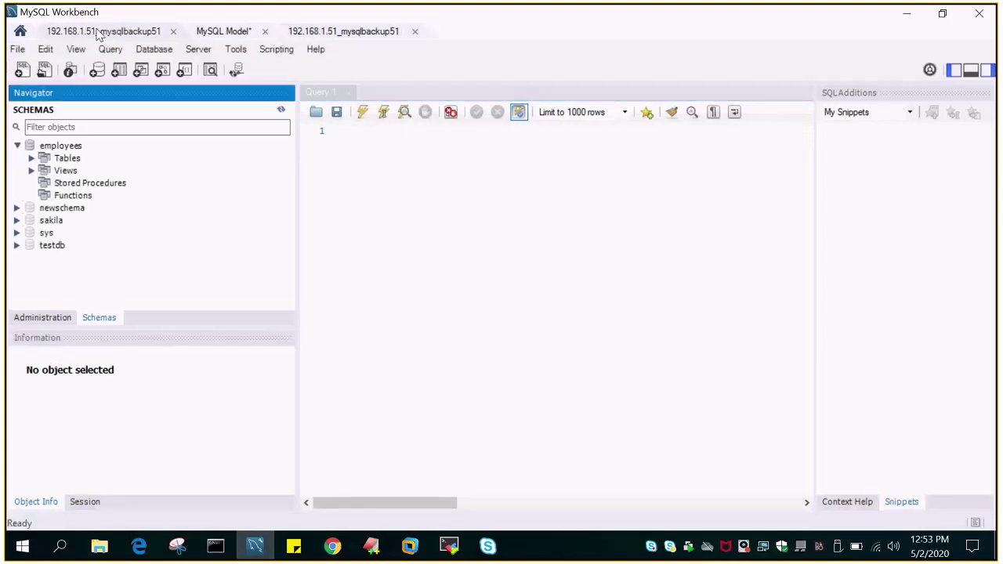
# Step: Switch to MobaXterm and log in to MySQL as root on 192.168.1.61, entering the root password
pyautogui.click(372, 549)
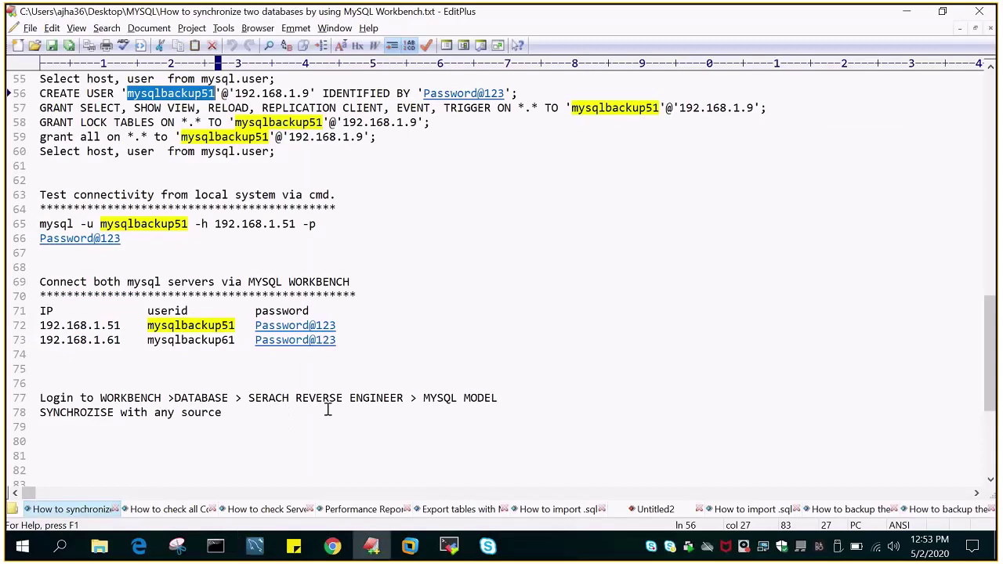
pyautogui.click(449, 547)
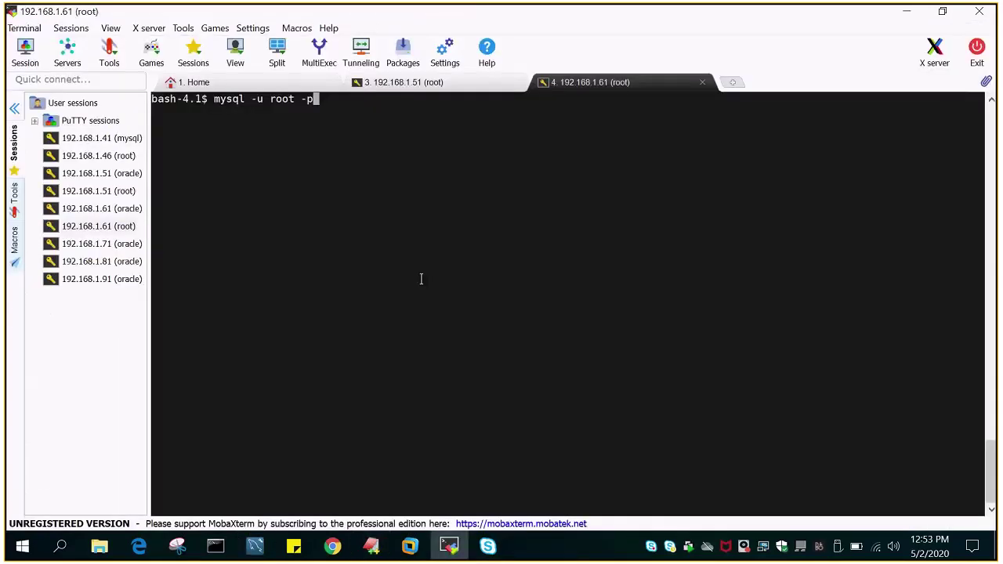
pyautogui.press('Return')
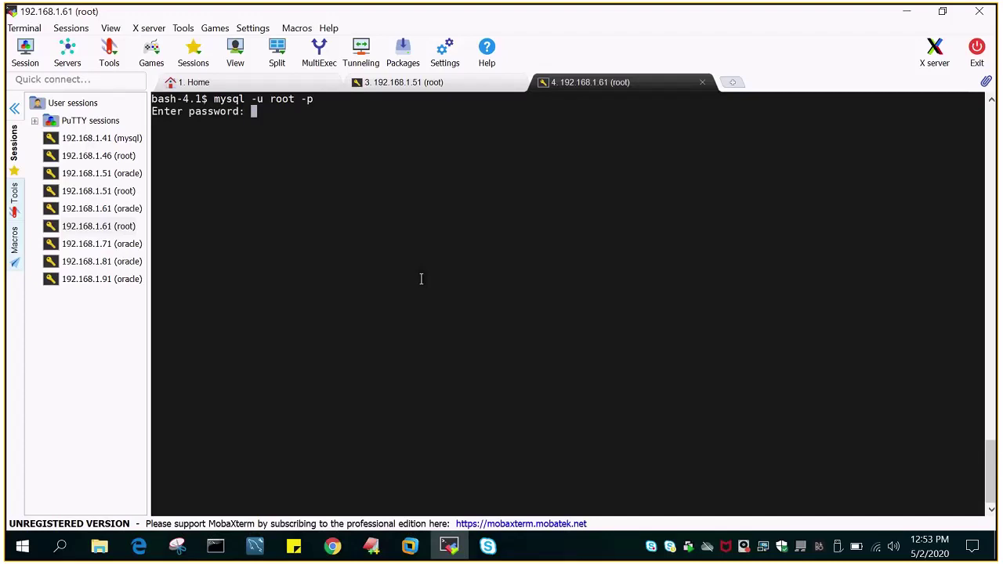
pyautogui.press('Return')
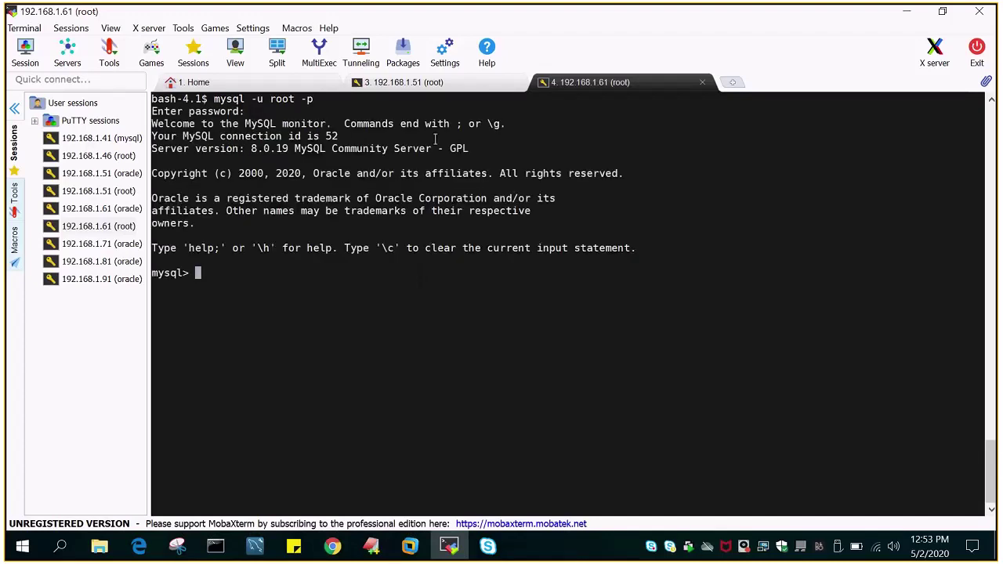
# Step: Log in to MySQL as root in the 192.168.1.51 session, entering the root password
pyautogui.click(424, 83)
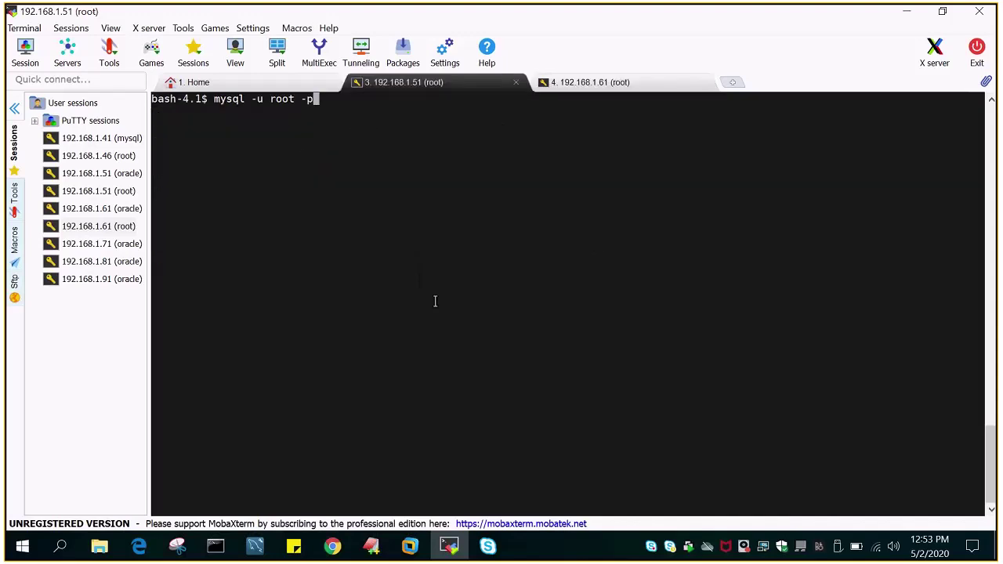
pyautogui.press('Return')
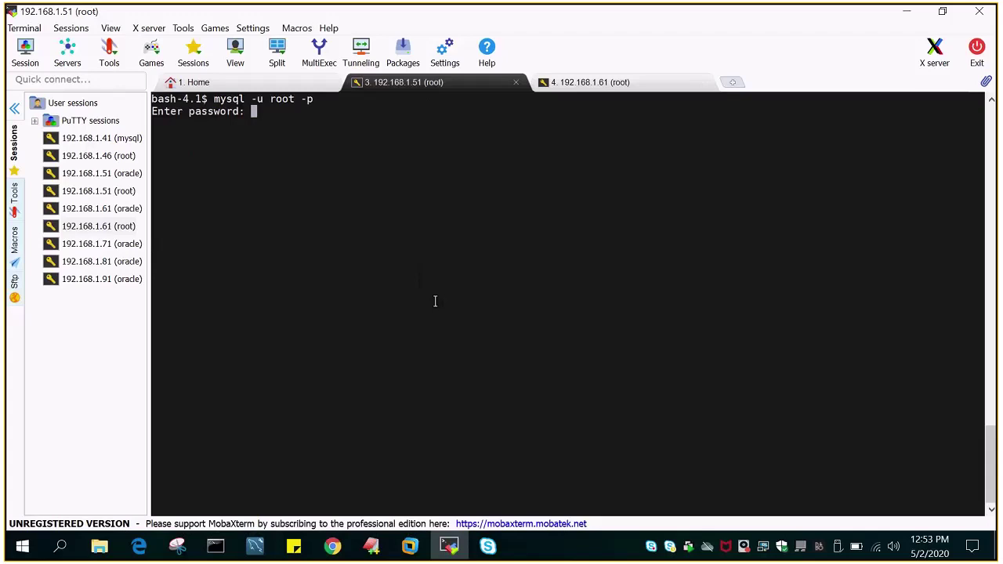
pyautogui.press('Return')
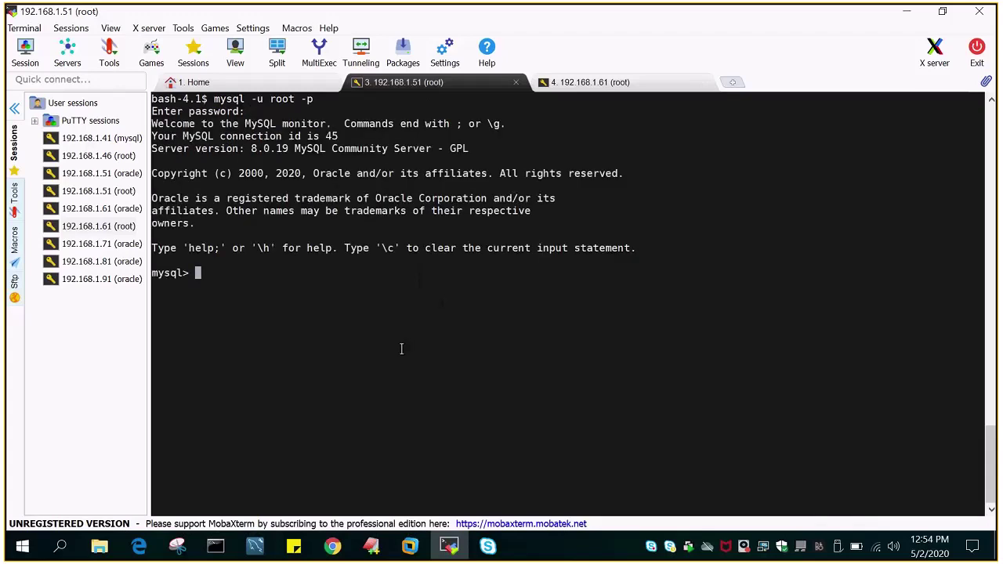
# Step: List the databases on 192.168.1.51 with "show databases;" and switch to one with "use employees"
pyautogui.write('show databases;')
pyautogui.press('Return')
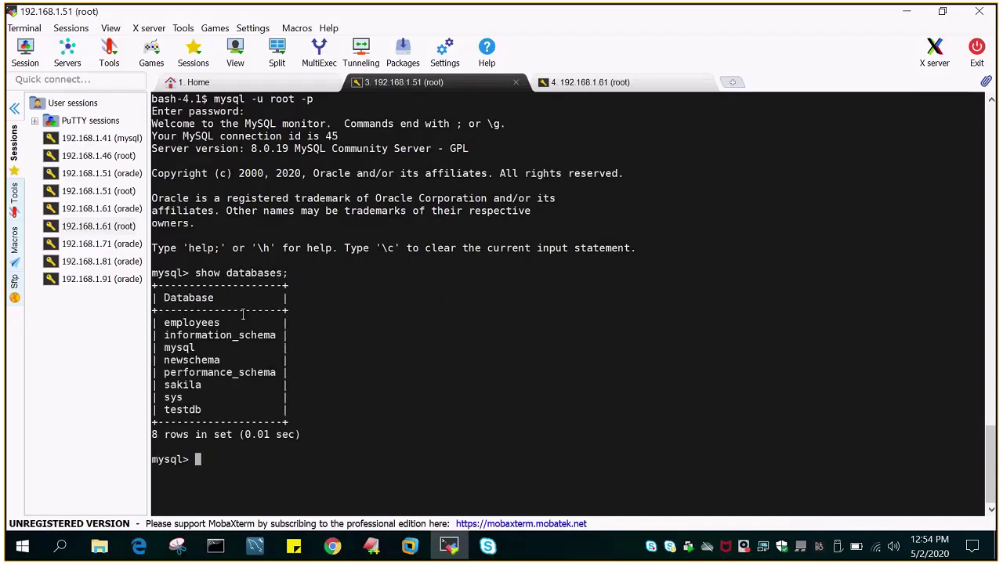
pyautogui.doubleClick(203, 322)
pyautogui.hotkey('ctrl', 'c')
pyautogui.write('user')
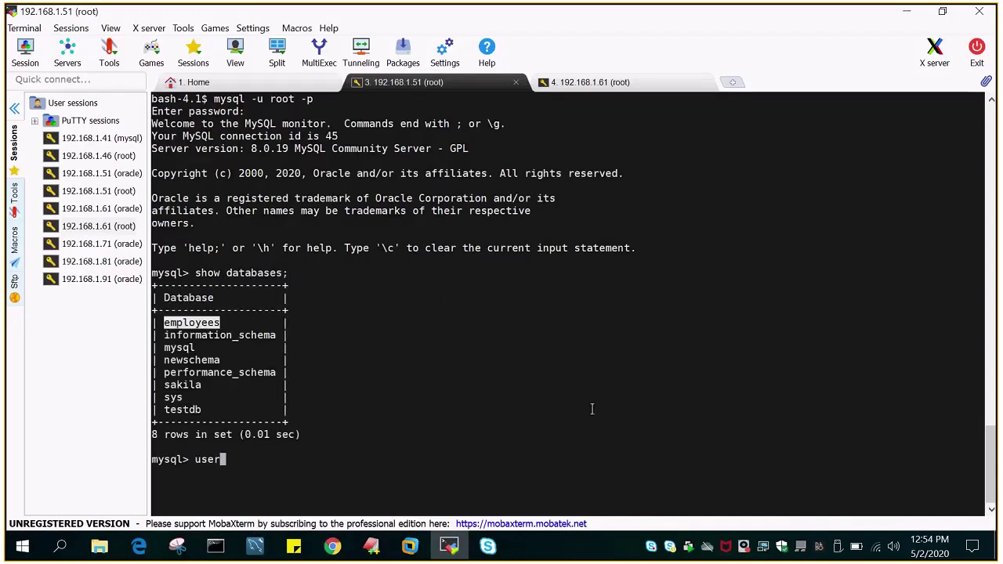
pyautogui.press('BackSpace')
pyautogui.press('BackSpace')
pyautogui.rightClick(570, 237)
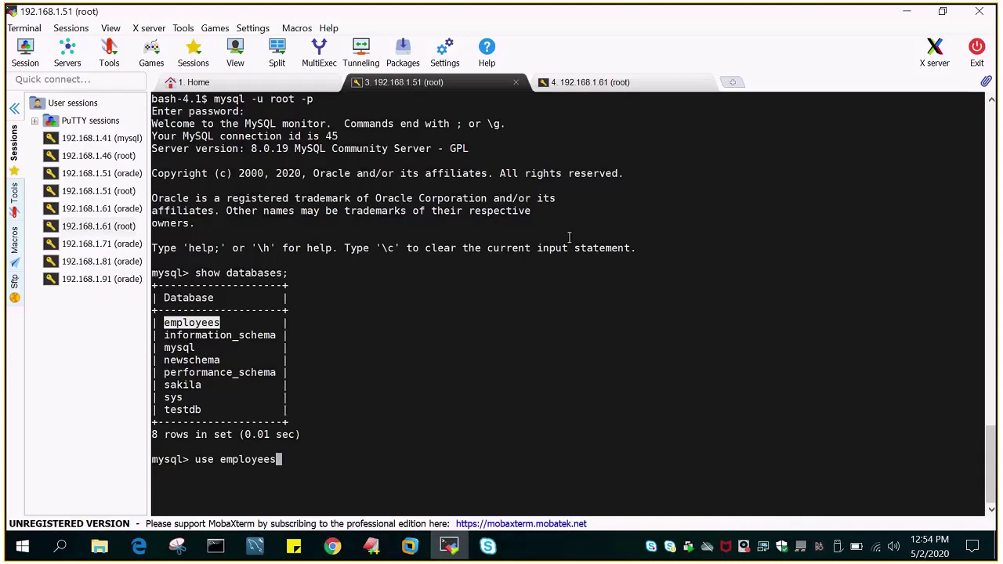
pyautogui.press('Return')
# Step: List the tables of the employees database on 192.168.1.51 with "show tables;"
pyautogui.write('show tables')
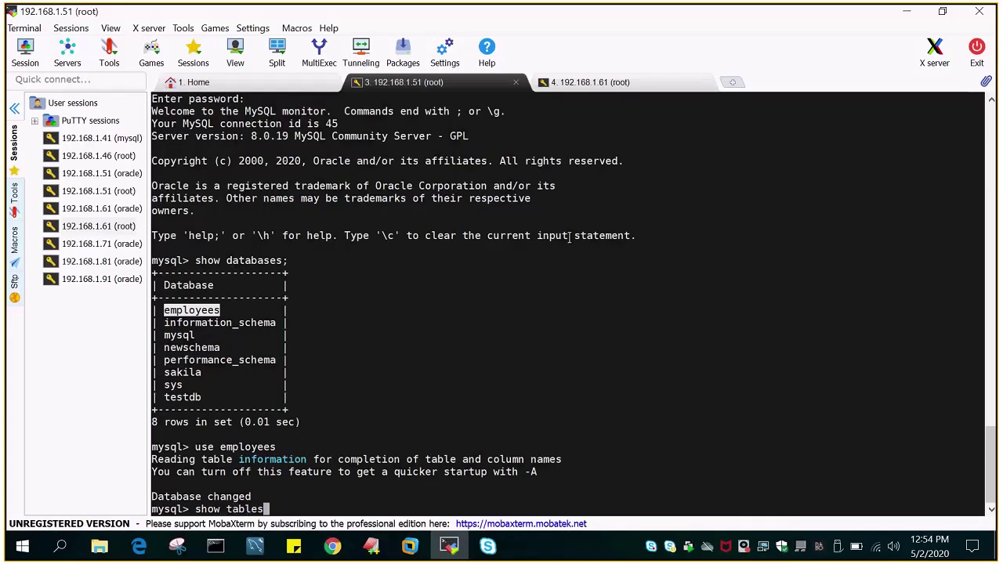
pyautogui.write(';')
pyautogui.press('Return')
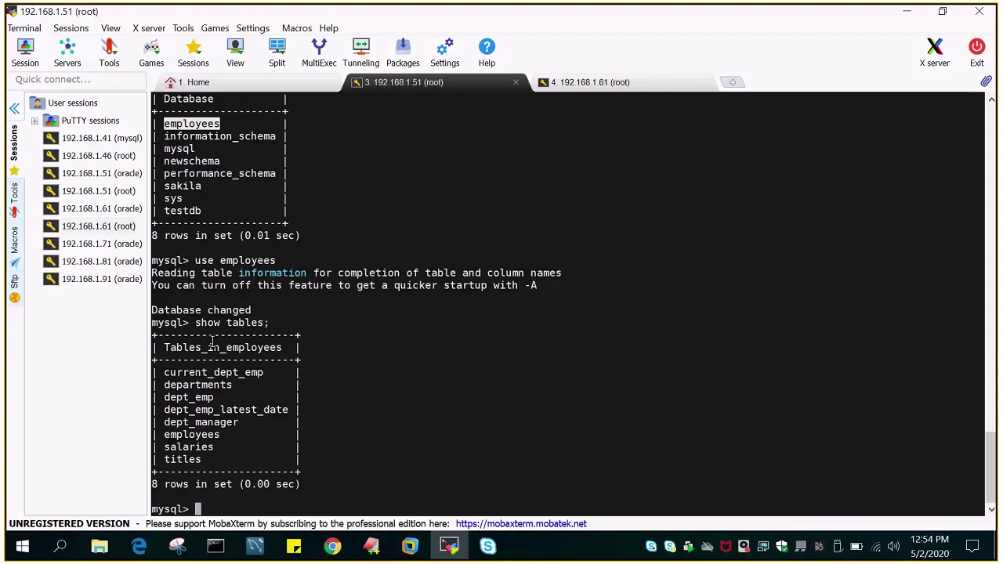
# Step: Copy the "use employees" statement from the 192.168.1.51 session and run it in the 192.168.1.61 session
pyautogui.moveTo(196, 261); pyautogui.dragTo(294, 262)
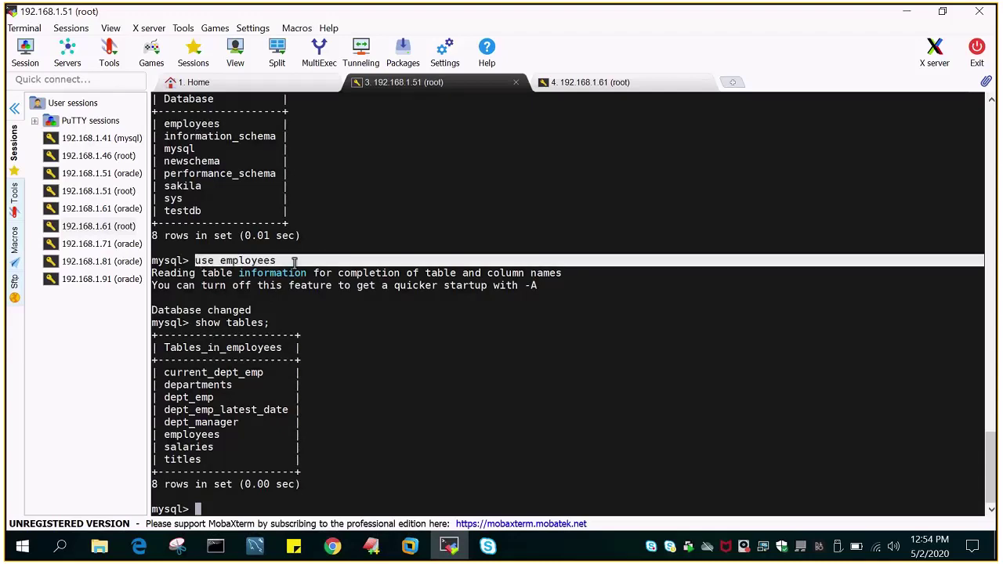
pyautogui.click(589, 85)
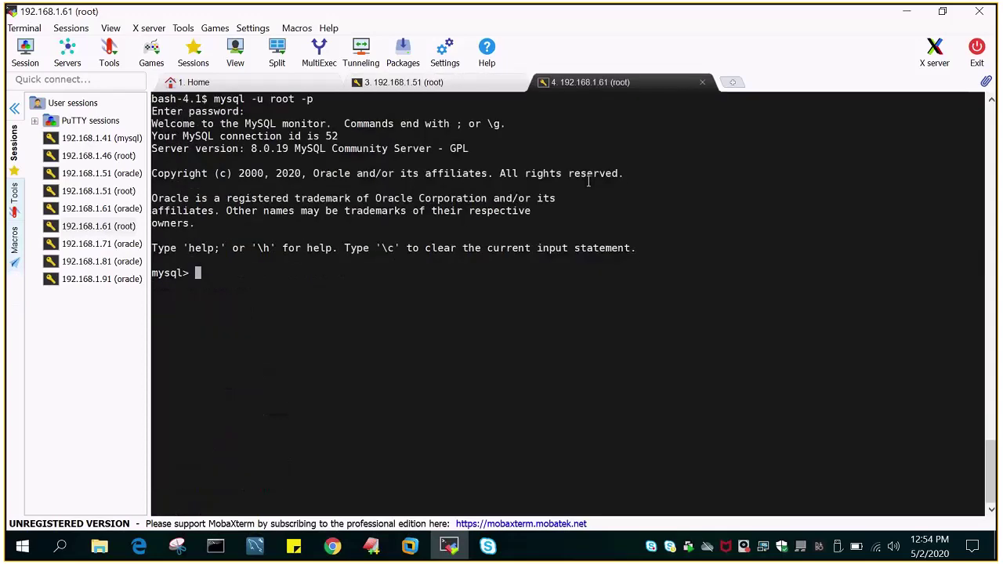
pyautogui.rightClick(667, 138)
pyautogui.click(703, 198)
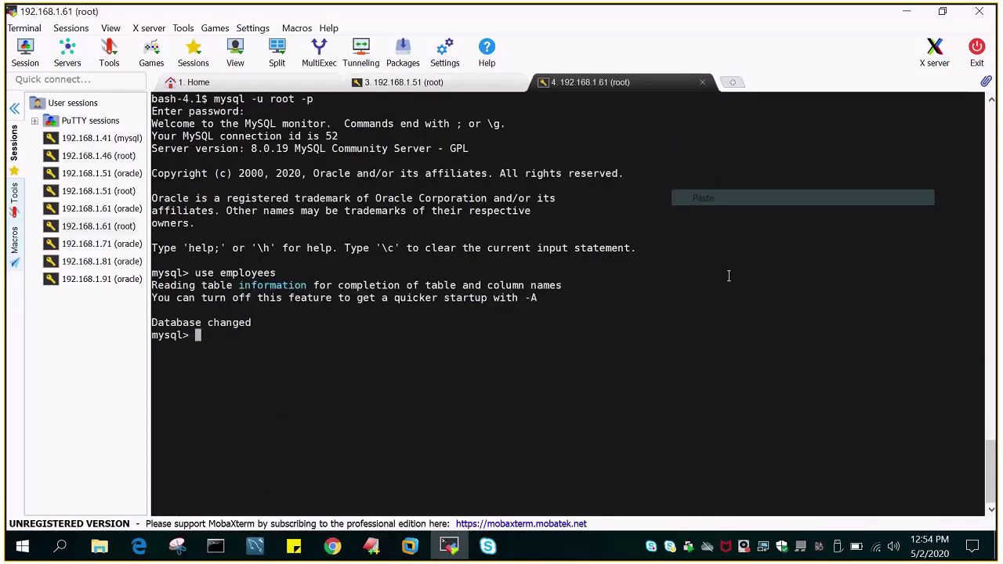
# Step: Copy the "show tables;" statement from the 192.168.1.51 session and run it on 192.168.1.61 to list its employees tables
pyautogui.click(404, 81)
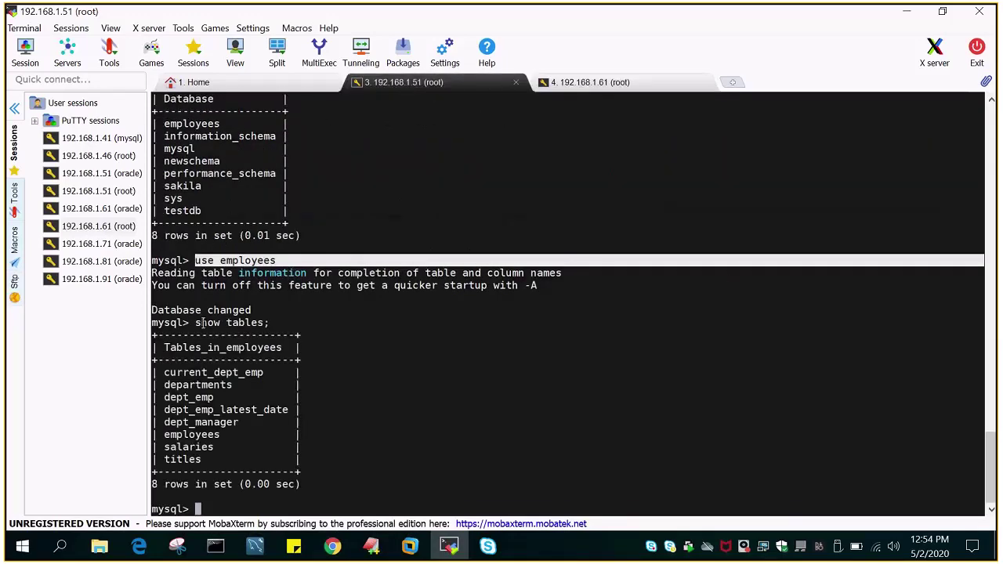
pyautogui.moveTo(196, 322); pyautogui.dragTo(303, 323)
pyautogui.hotkey('ctrl', 'c')
pyautogui.click(590, 82)
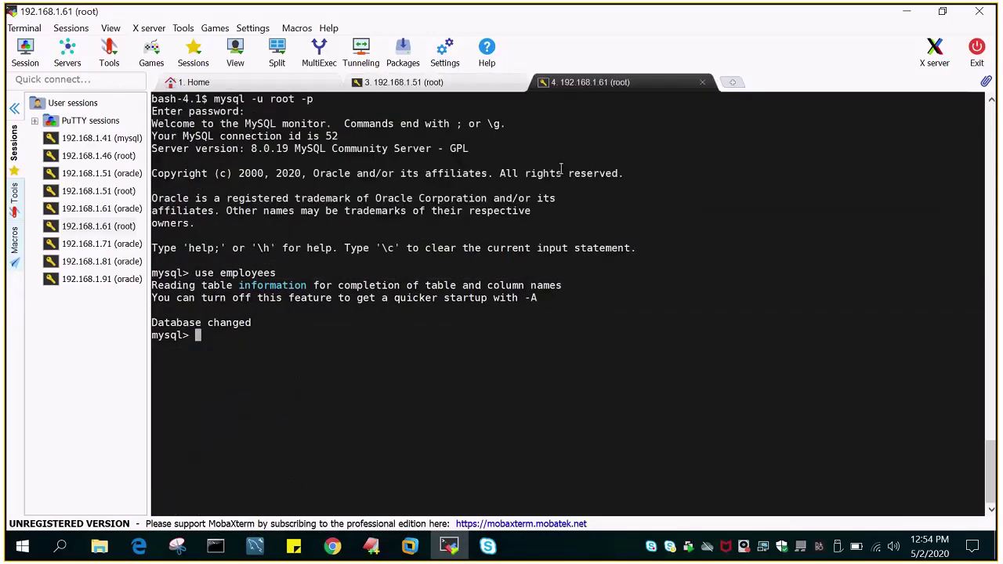
pyautogui.rightClick(653, 129)
pyautogui.click(694, 195)
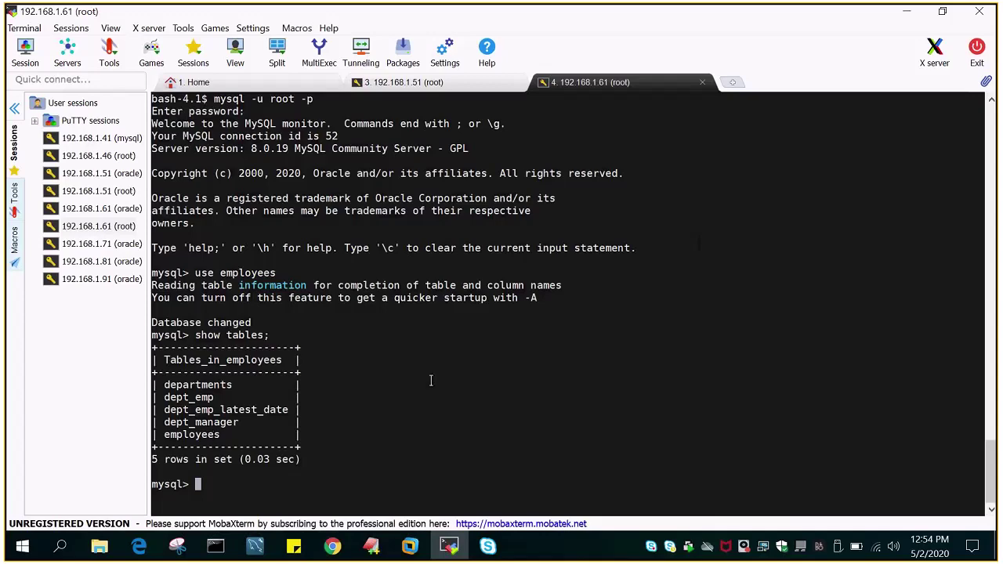
# Step: Switch from the terminal session to MySQL Workbench
pyautogui.click(252, 551)
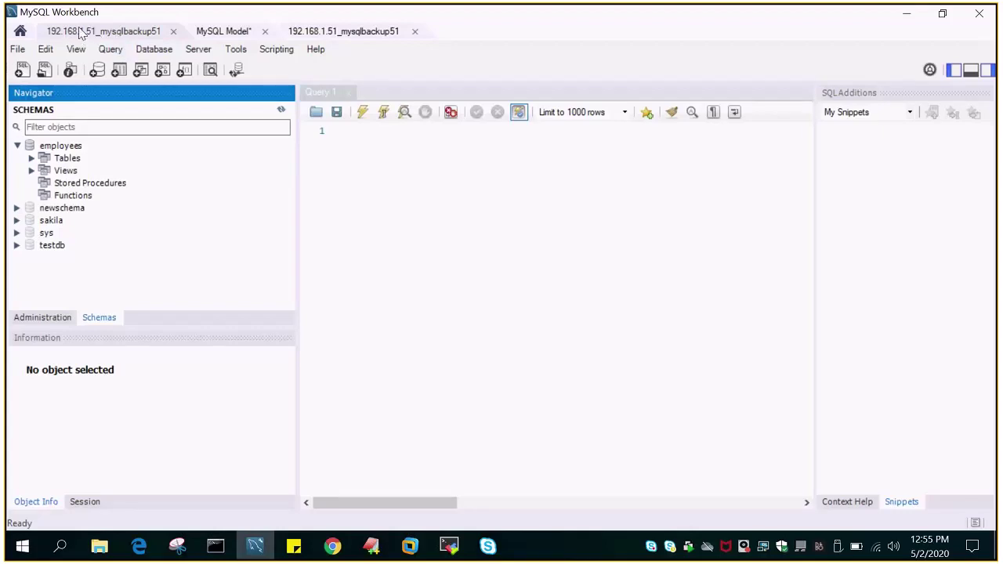
pyautogui.click(157, 52)
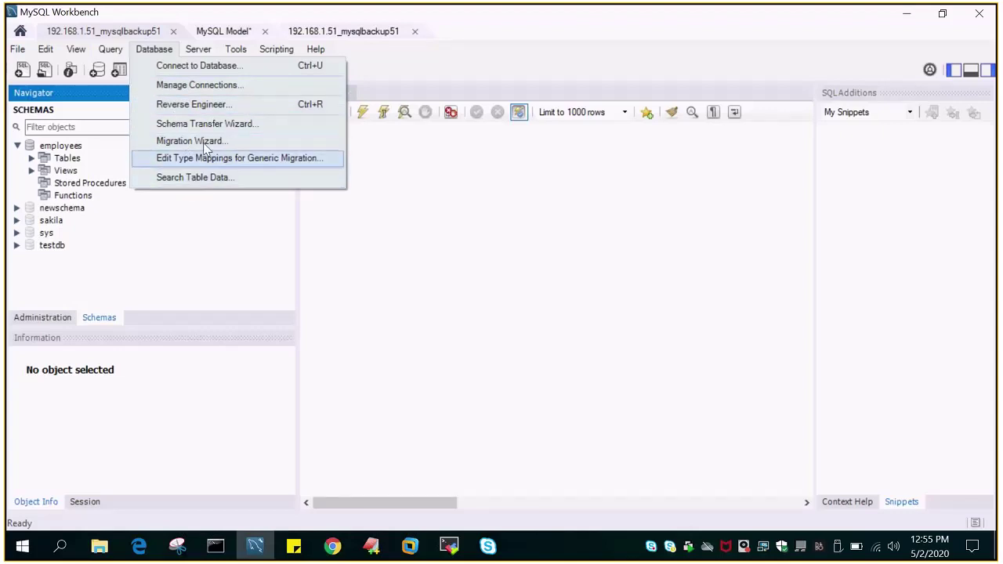
pyautogui.click(214, 108)
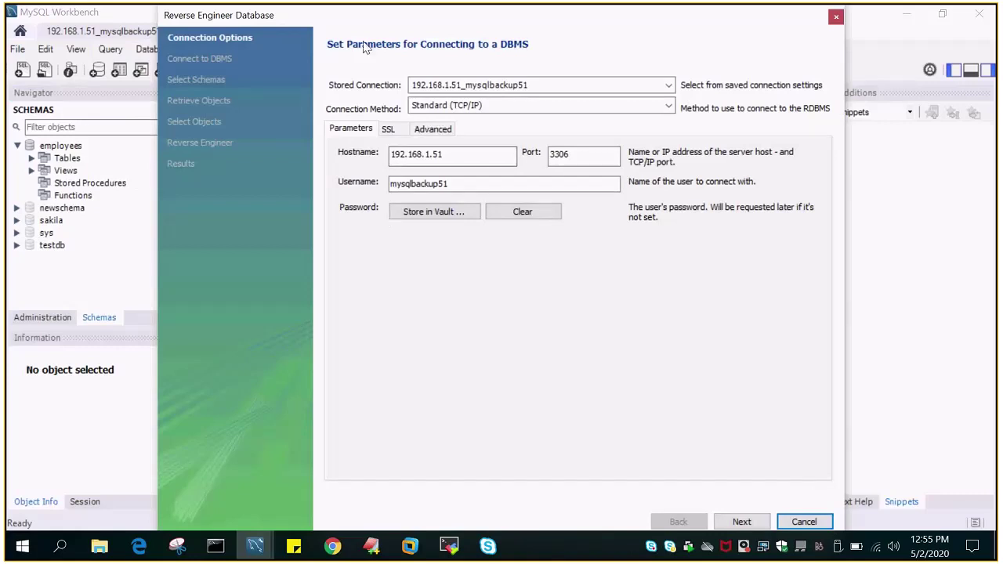
pyautogui.click(836, 17)
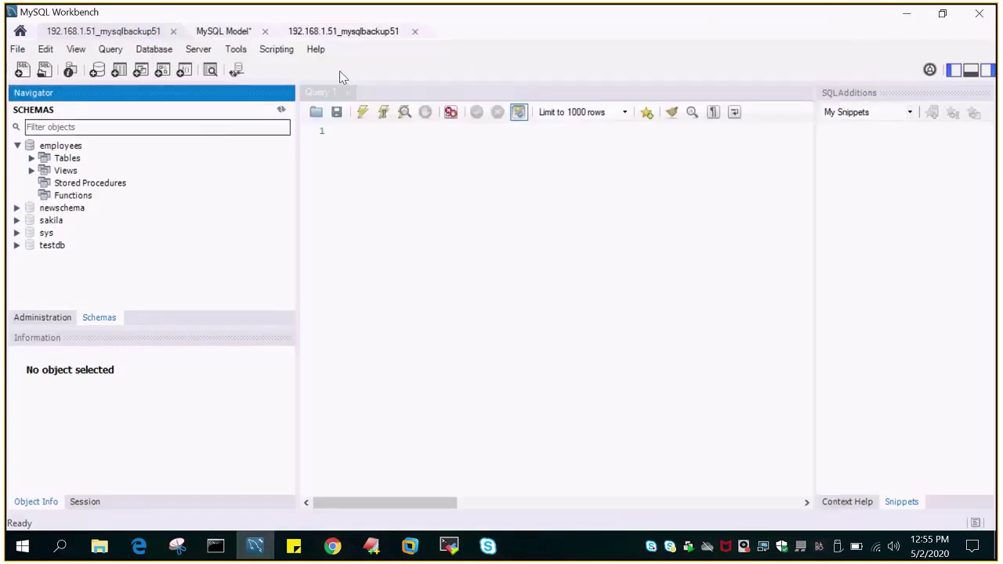
# Step: Start the Synchronize With Any Source wizard from the MySQL Model and proceed past the introduction to the source database parameters
pyautogui.click(212, 32)
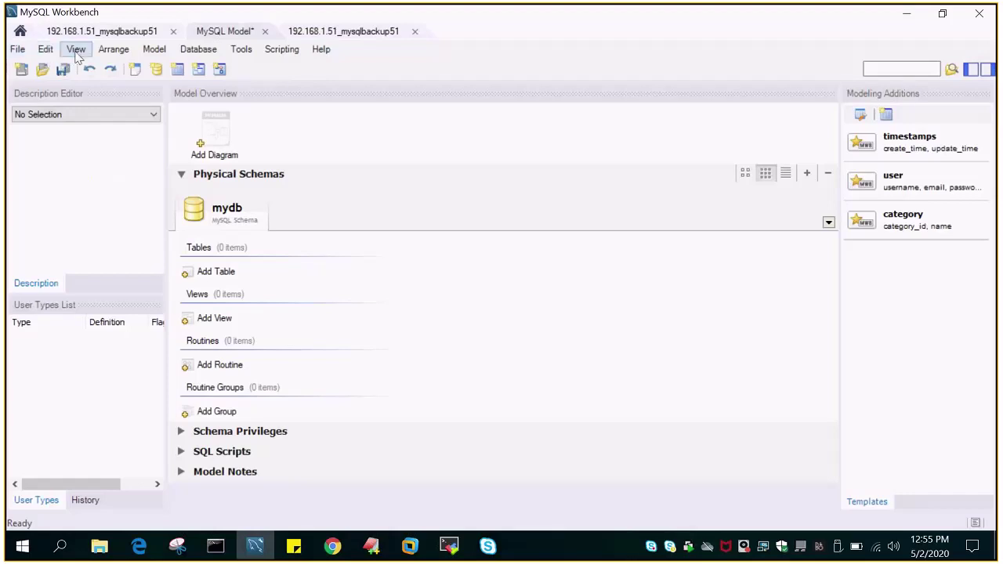
pyautogui.click(200, 49)
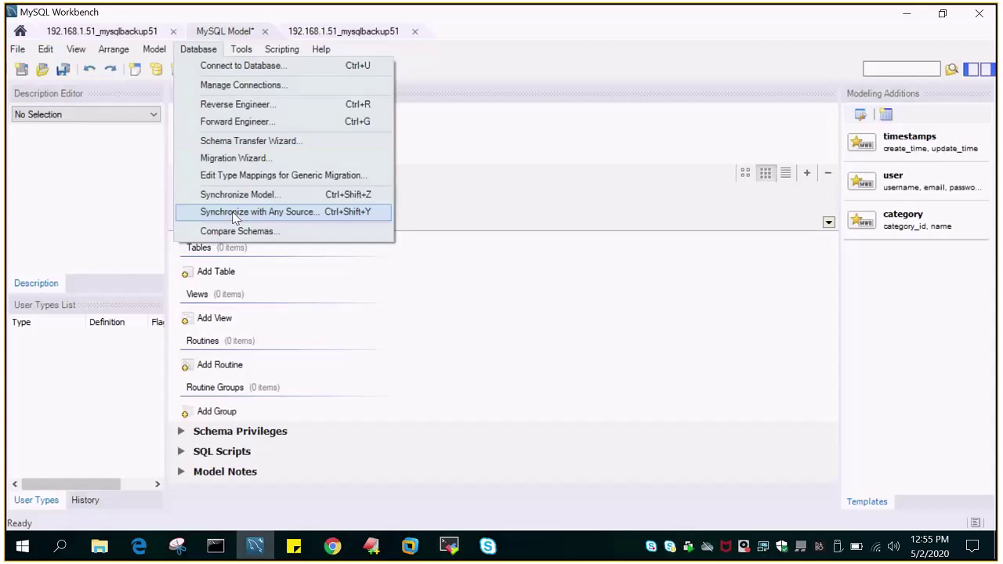
pyautogui.click(436, 248)
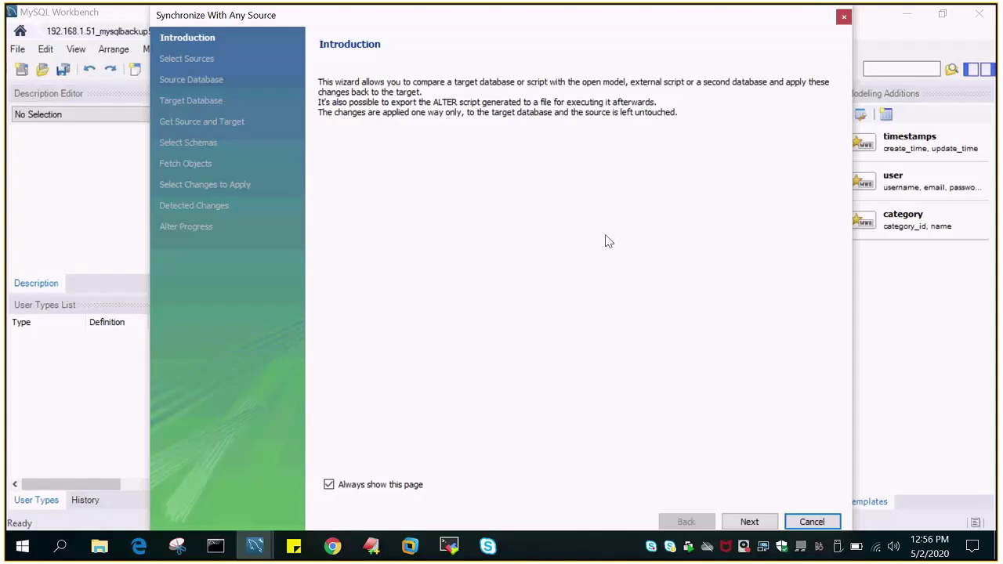
pyautogui.click(751, 521)
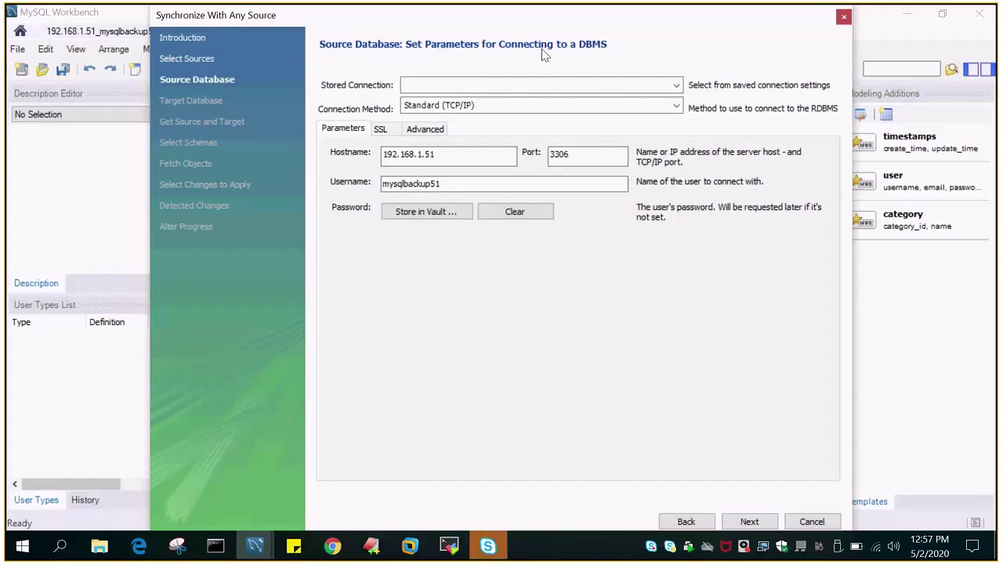
# Step: Choose the stored connection 192.168.1.51_mysqlbackup51 as the source database and continue to the target database parameters
pyautogui.click(678, 86)
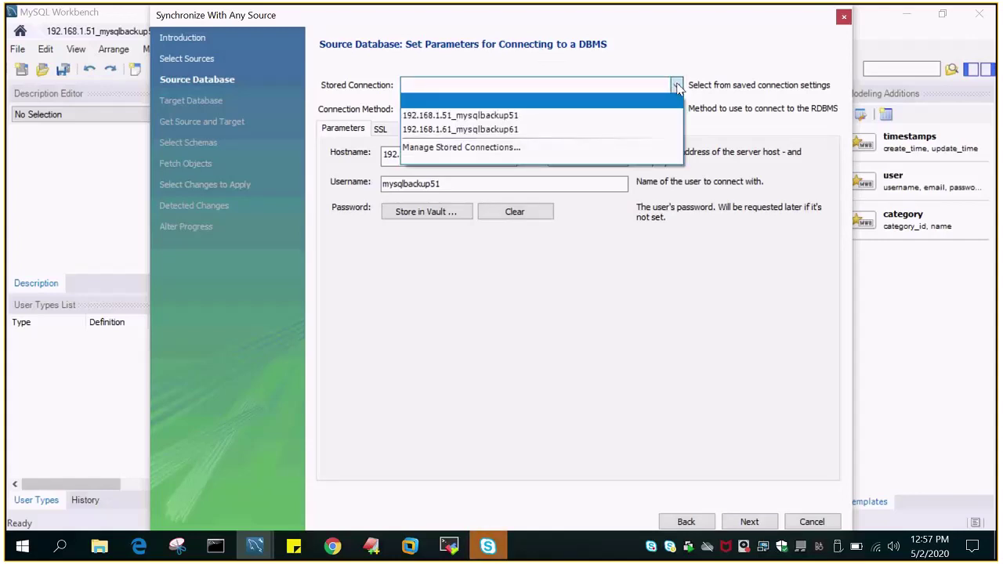
pyautogui.click(444, 115)
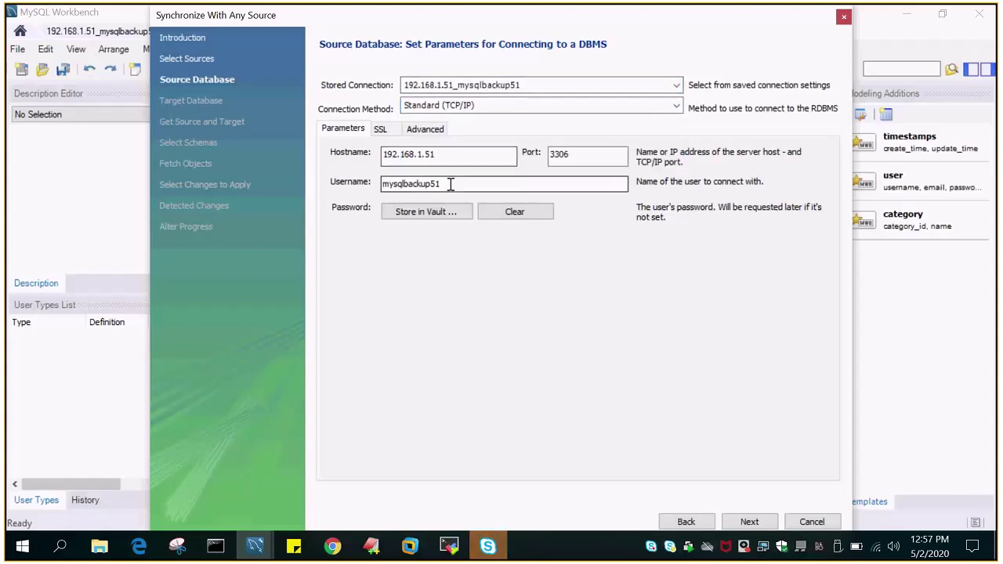
pyautogui.moveTo(446, 183); pyautogui.dragTo(342, 184)
pyautogui.click(753, 525)
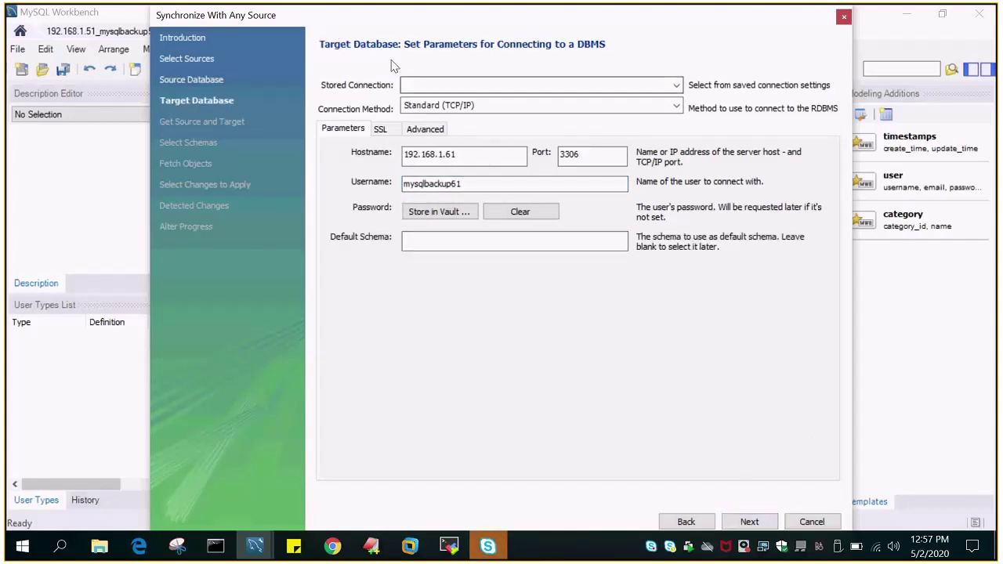
# Step: Choose the stored connection 192.168.1.61_mysqlbackup61 as the target database and continue to retrieving the schema names
pyautogui.click(633, 88)
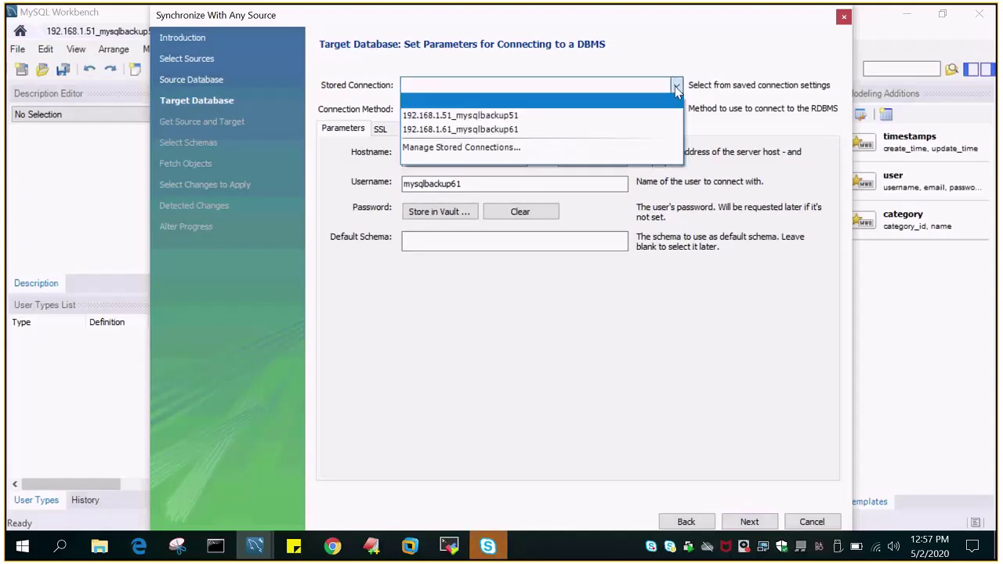
pyautogui.click(455, 132)
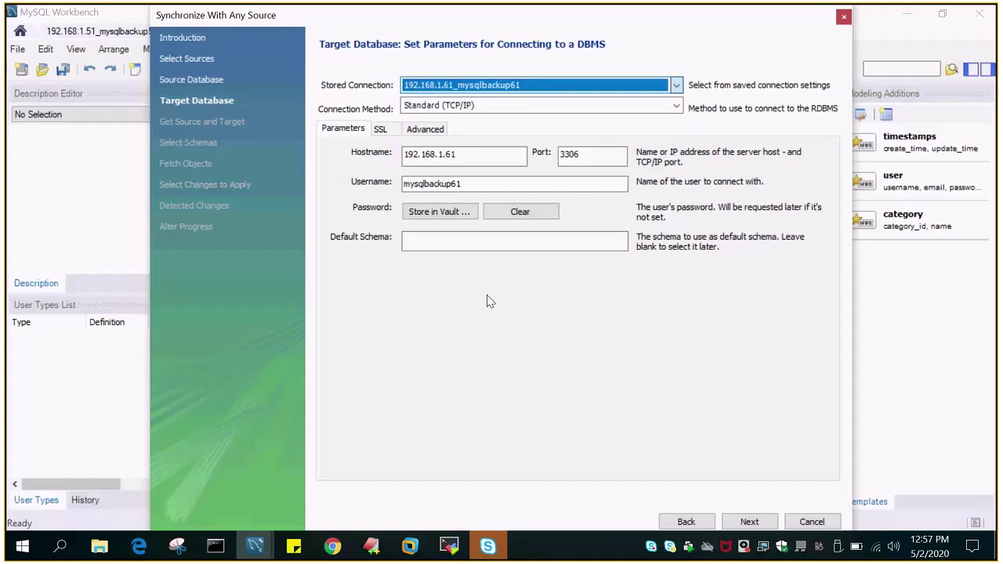
pyautogui.click(497, 157)
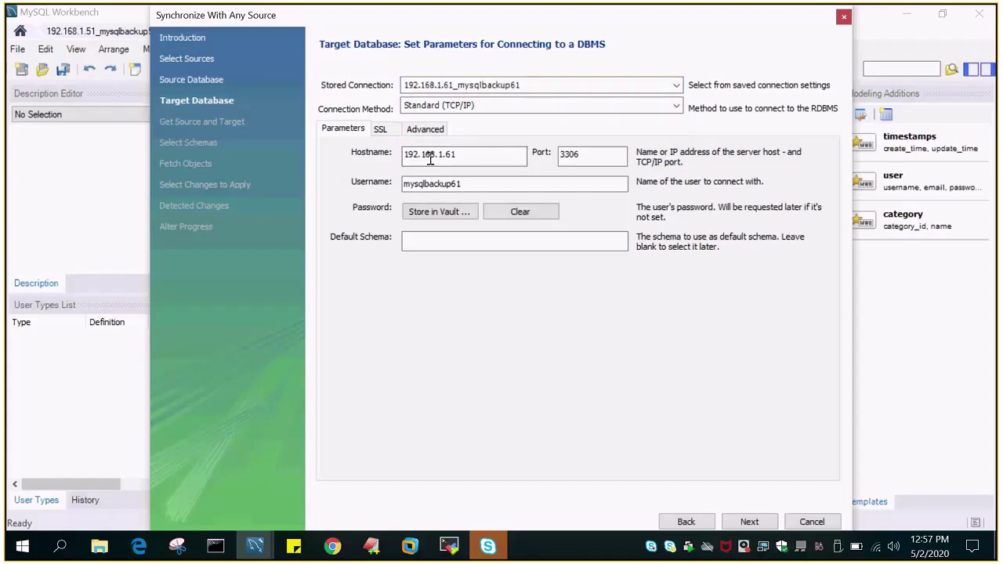
pyautogui.click(471, 183)
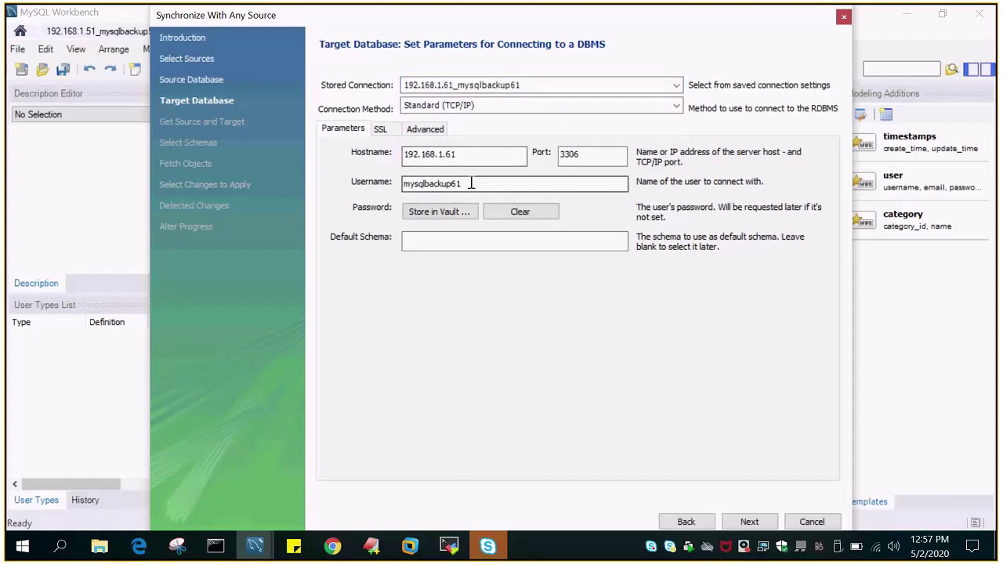
pyautogui.doubleClick(471, 183)
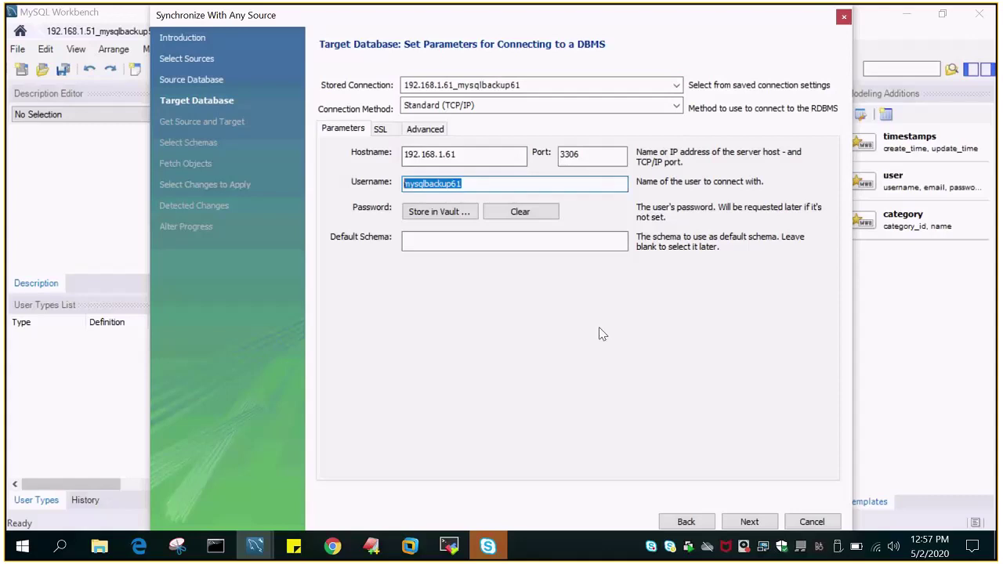
pyautogui.click(740, 522)
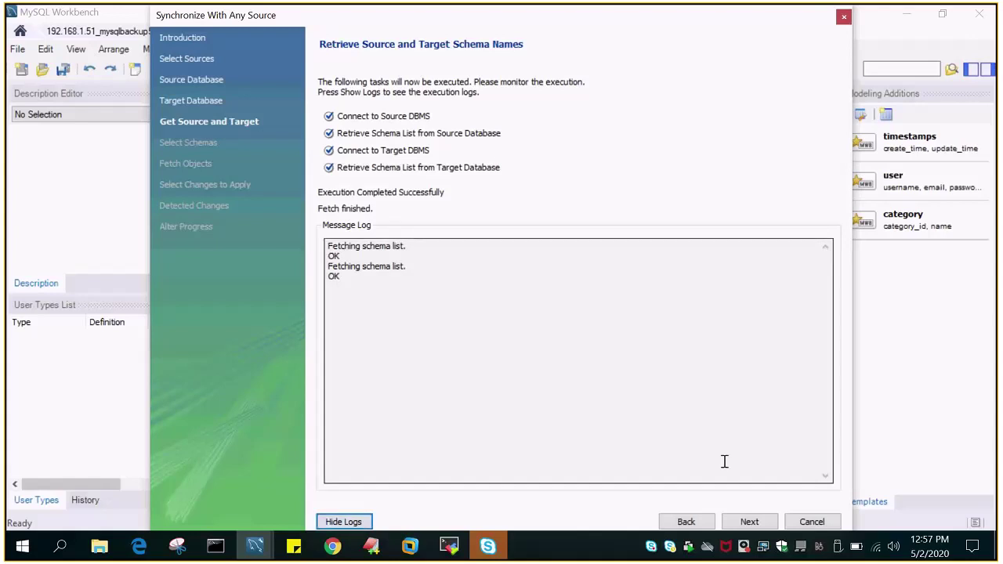
# Step: Select only the employees schema for synchronization and continue to retrieving its source and target objects
pyautogui.click(750, 522)
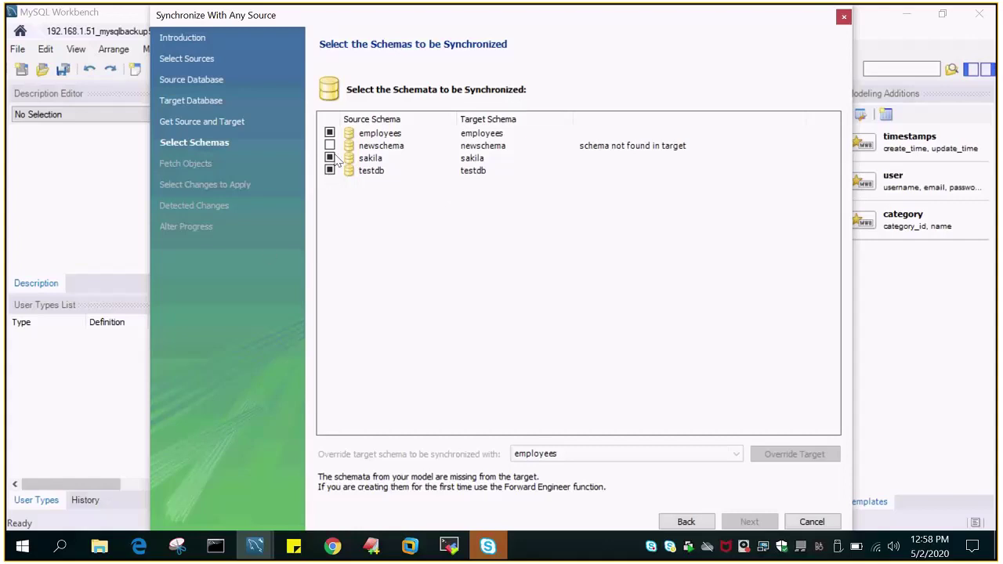
pyautogui.click(330, 134)
pyautogui.click(330, 134)
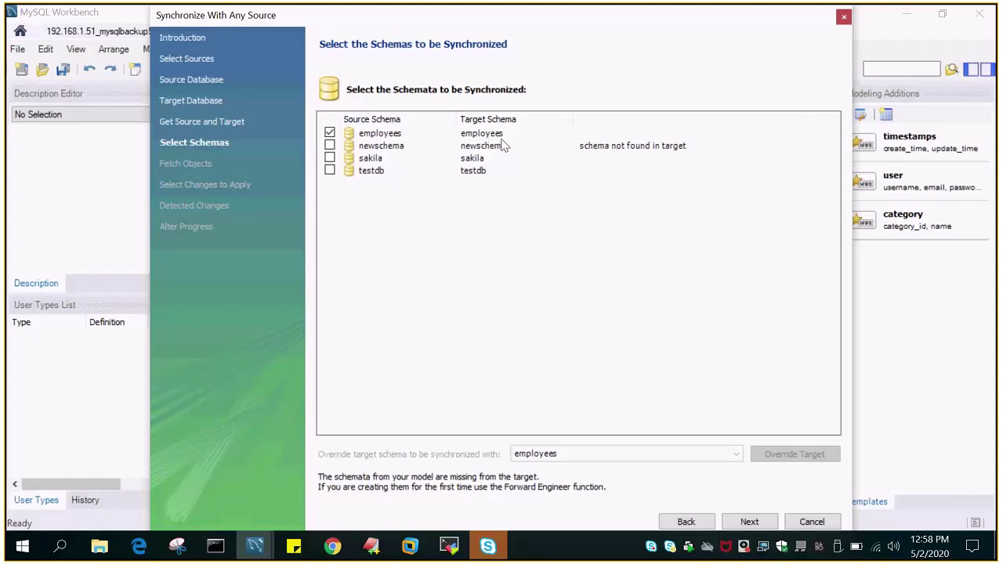
pyautogui.click(750, 521)
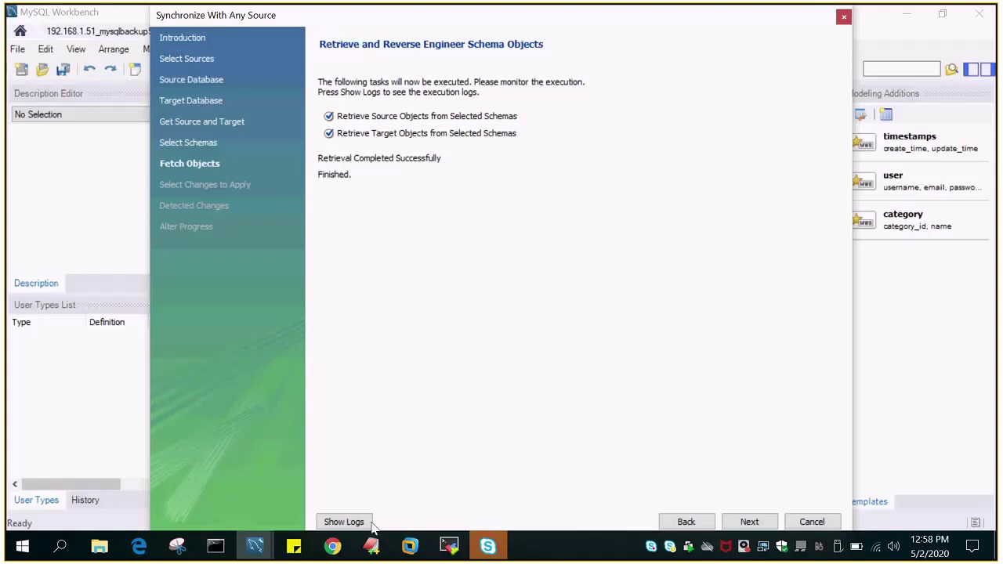
# Step: Compare the fetched table and view counts of both employees schemas in the message log, and proceed to the differences list
pyautogui.click(345, 522)
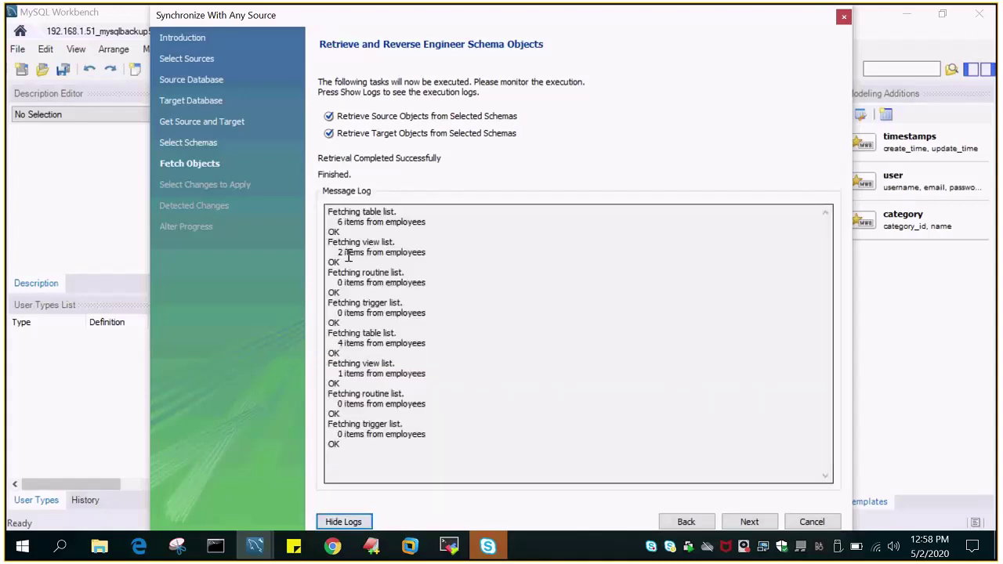
pyautogui.moveTo(334, 222); pyautogui.dragTo(431, 224)
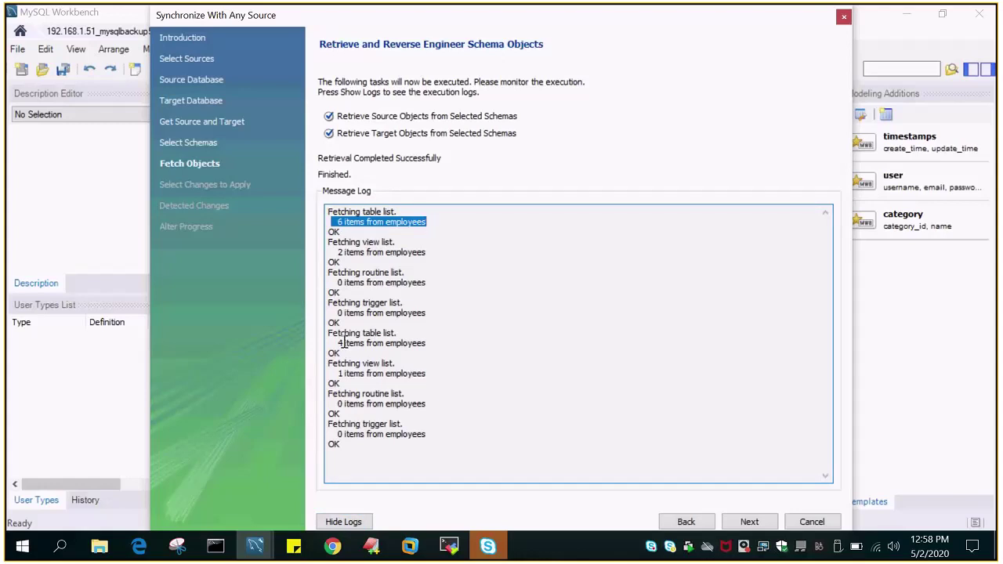
pyautogui.moveTo(339, 343); pyautogui.dragTo(430, 343)
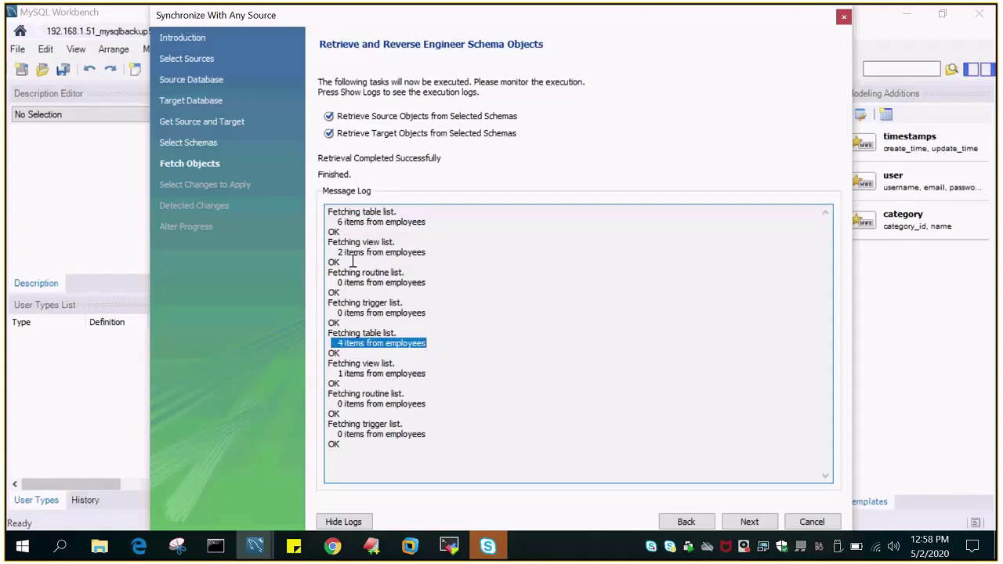
pyautogui.moveTo(335, 253); pyautogui.dragTo(435, 251)
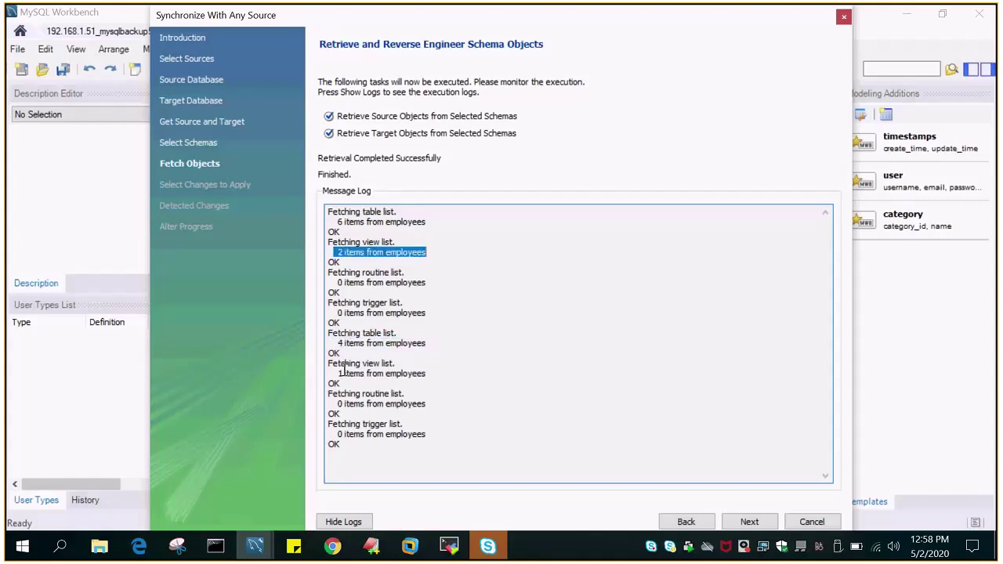
pyautogui.moveTo(334, 374); pyautogui.dragTo(450, 375)
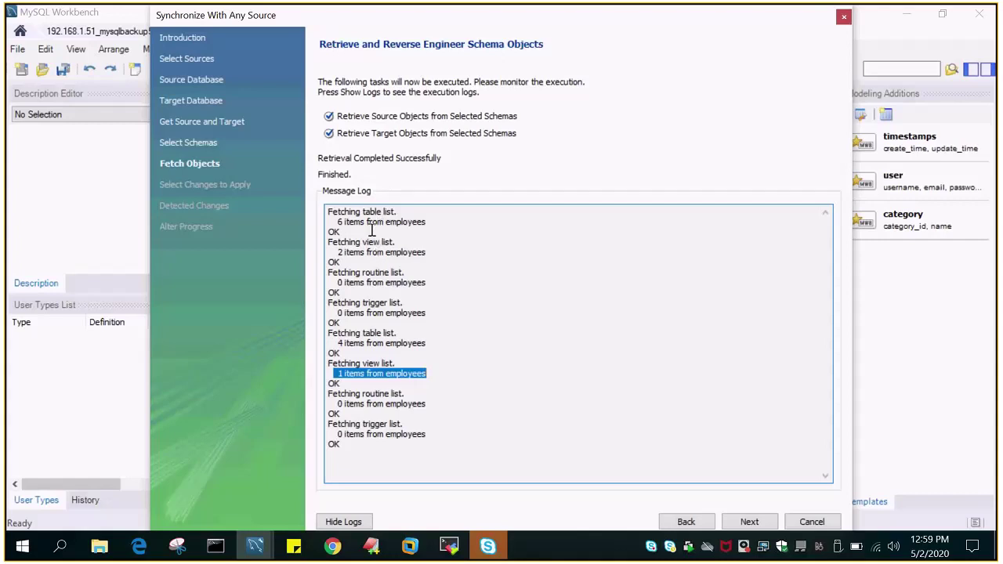
pyautogui.moveTo(327, 210); pyautogui.dragTo(424, 314)
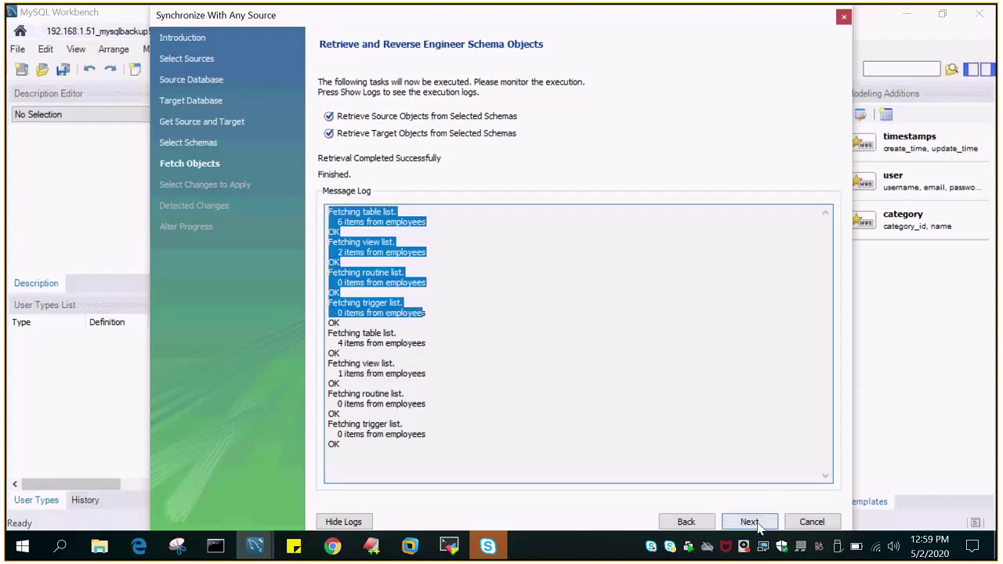
pyautogui.click(750, 522)
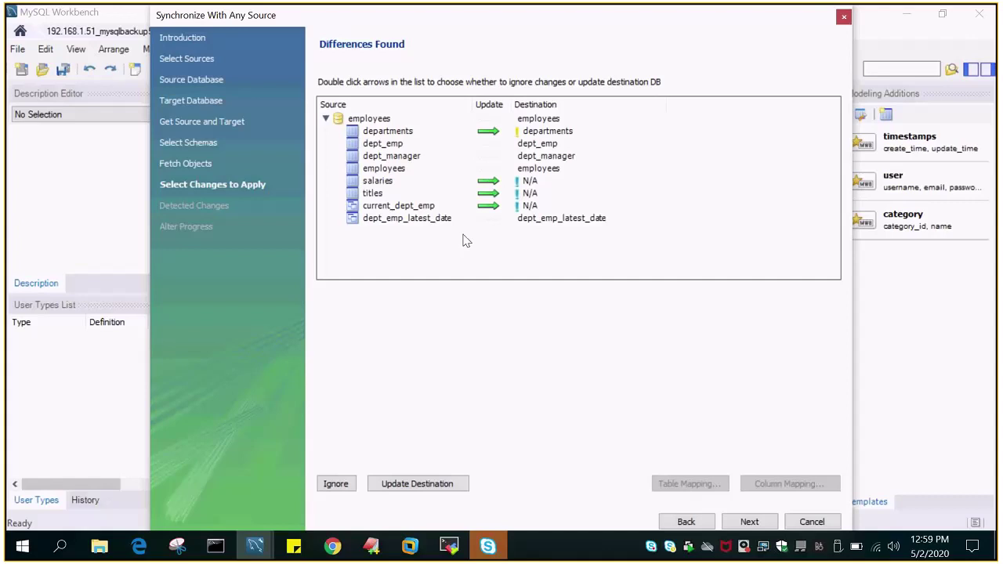
# Step: Examine the ALTER TABLE statement for the departments table, checking its column and index changes
pyautogui.click(395, 136)
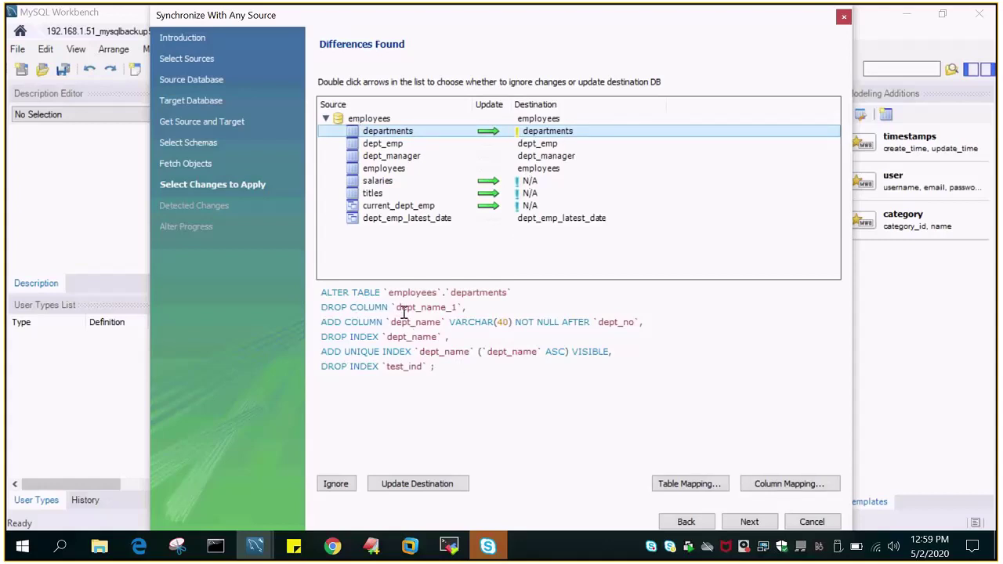
pyautogui.moveTo(396, 308); pyautogui.dragTo(459, 308)
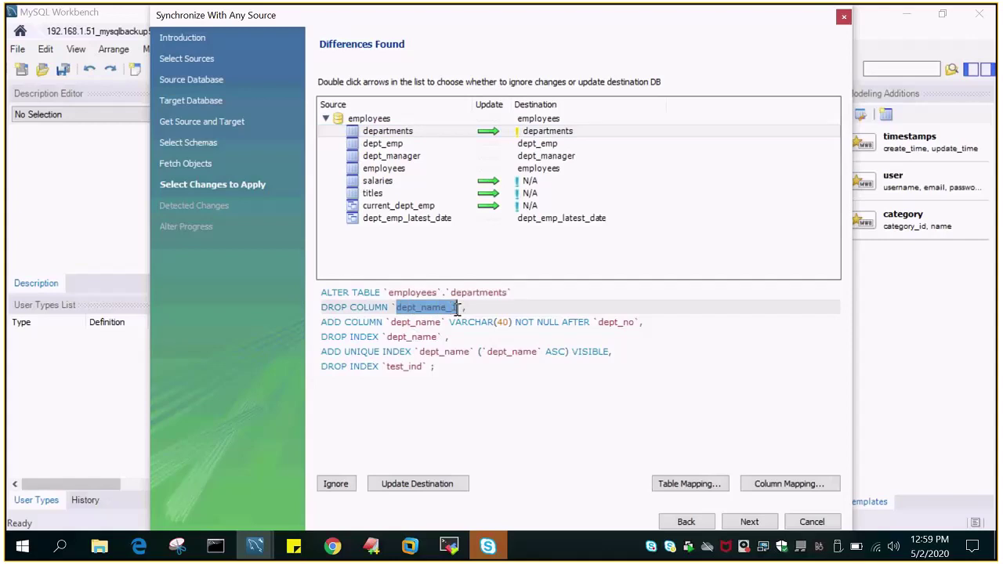
pyautogui.click(478, 406)
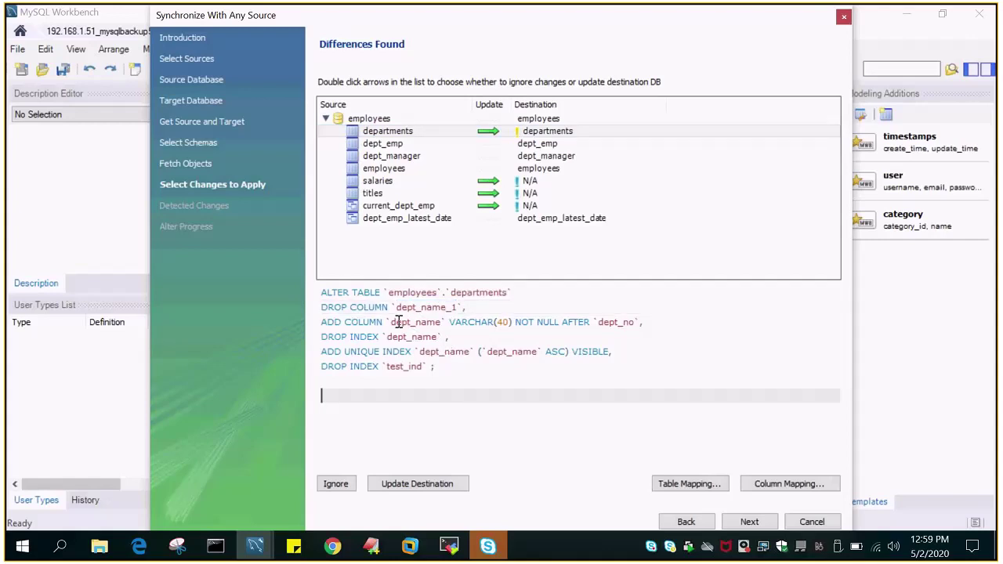
pyautogui.moveTo(391, 322); pyautogui.dragTo(439, 323)
pyautogui.click(428, 387)
pyautogui.moveTo(387, 337); pyautogui.dragTo(436, 337)
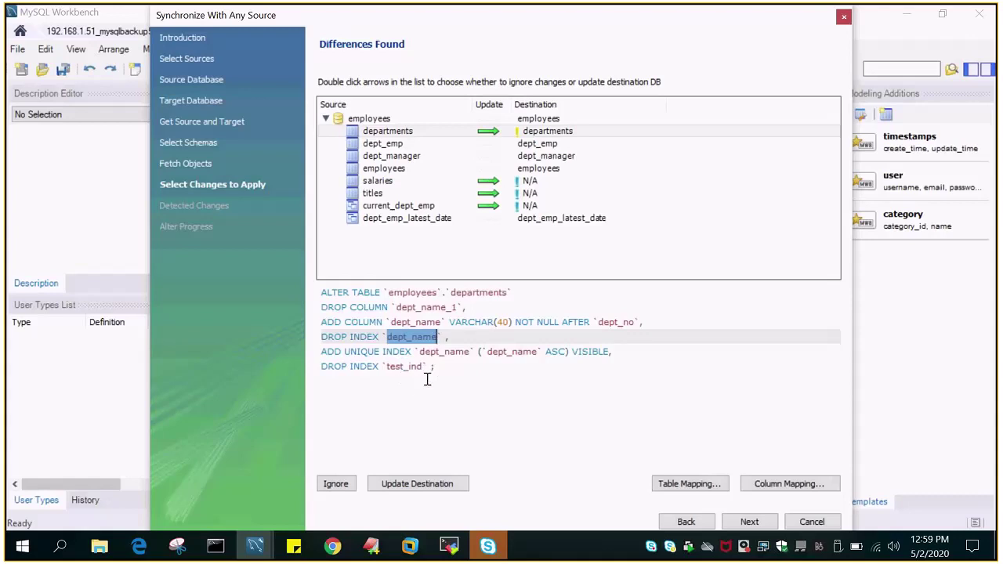
pyautogui.moveTo(387, 366); pyautogui.dragTo(423, 366)
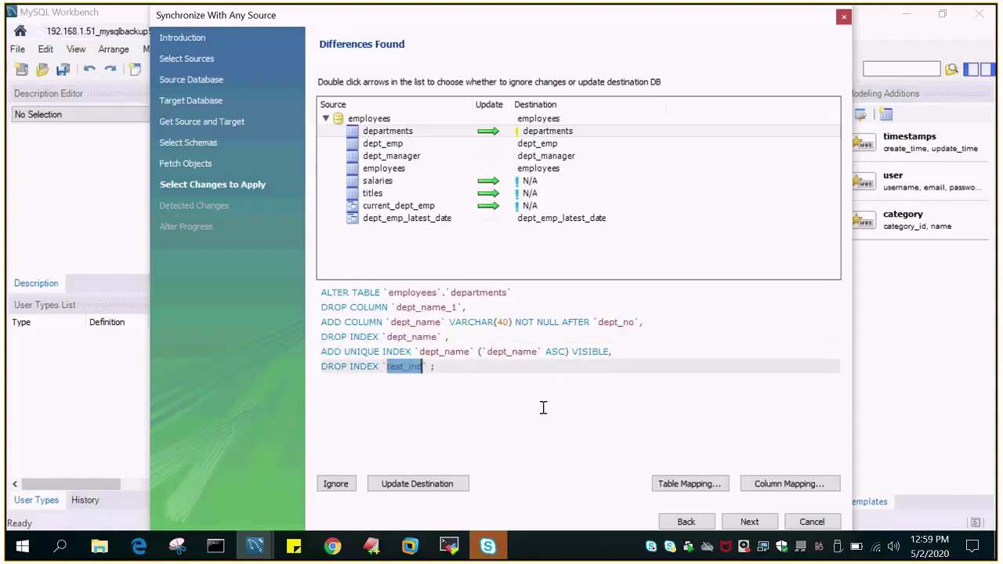
# Step: Review the generated creation statements for the salaries and titles tables and the current_dept_emp view
pyautogui.click(388, 182)
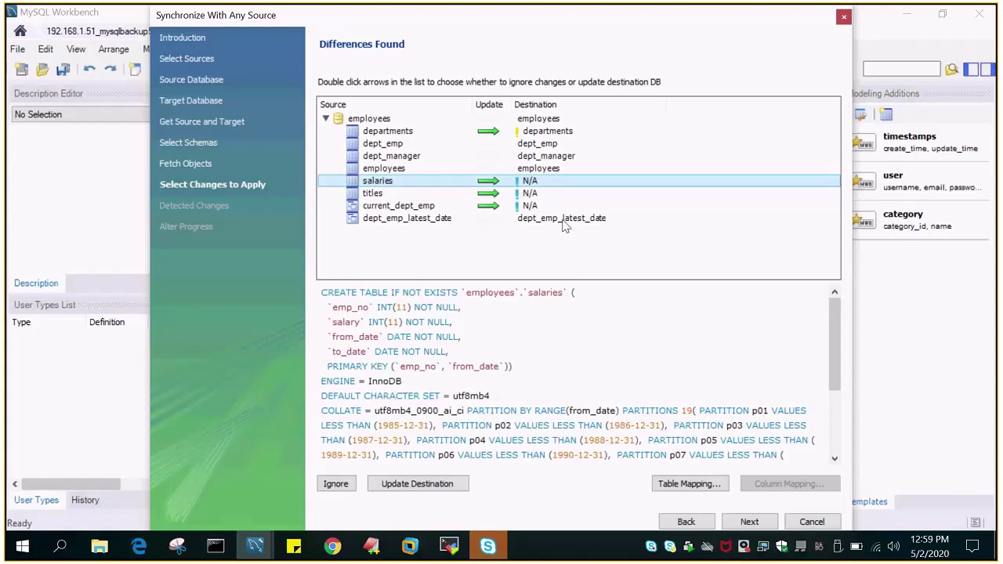
pyautogui.click(396, 197)
pyautogui.click(468, 208)
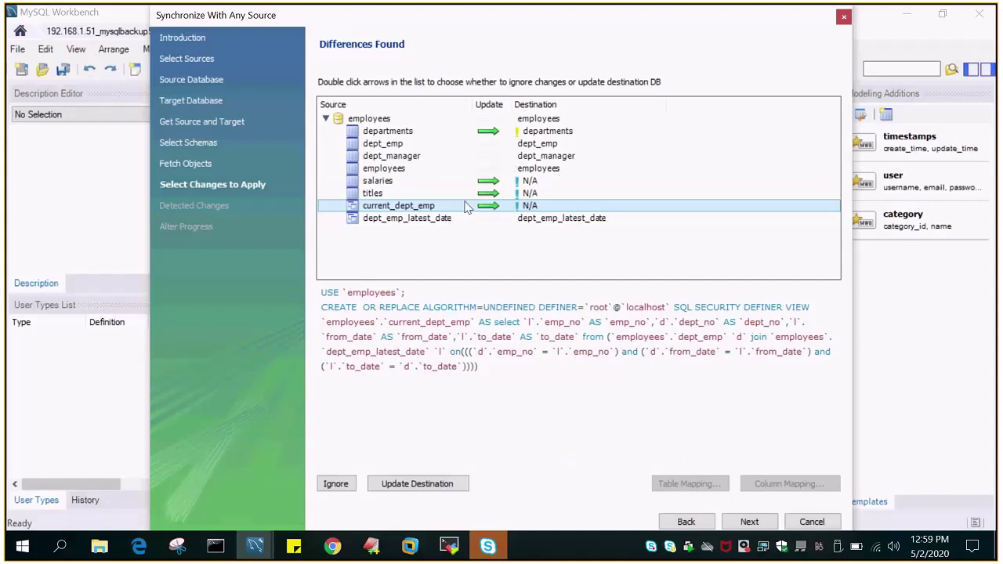
pyautogui.click(382, 181)
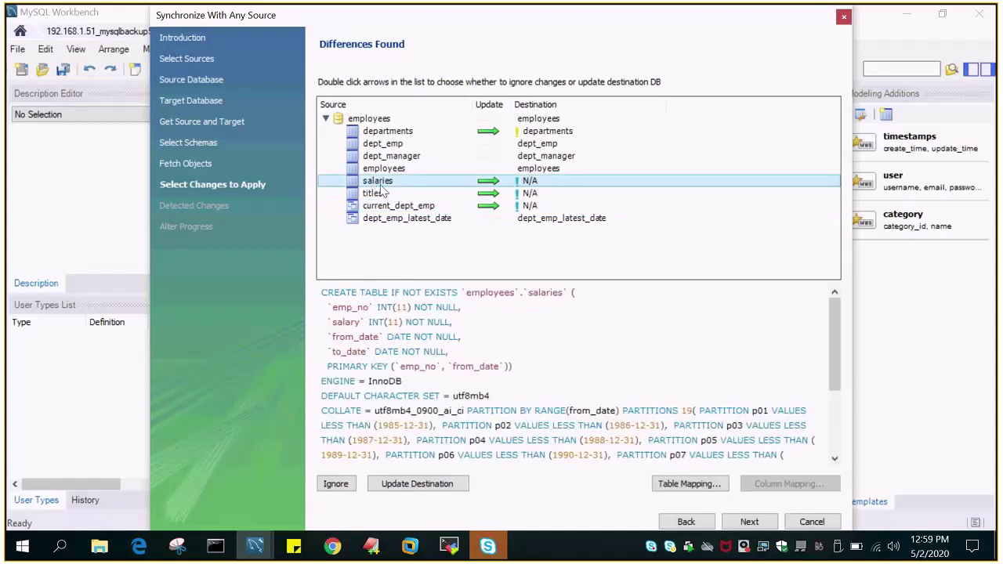
# Step: Try ignoring the current_dept_emp view change, and set the view back to updating the destination
pyautogui.click(479, 194)
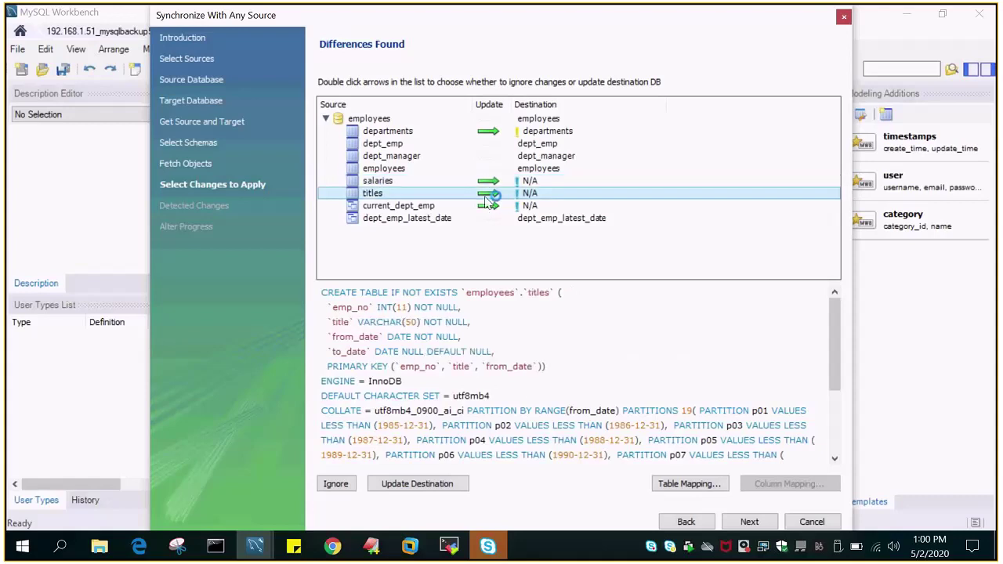
pyautogui.click(369, 207)
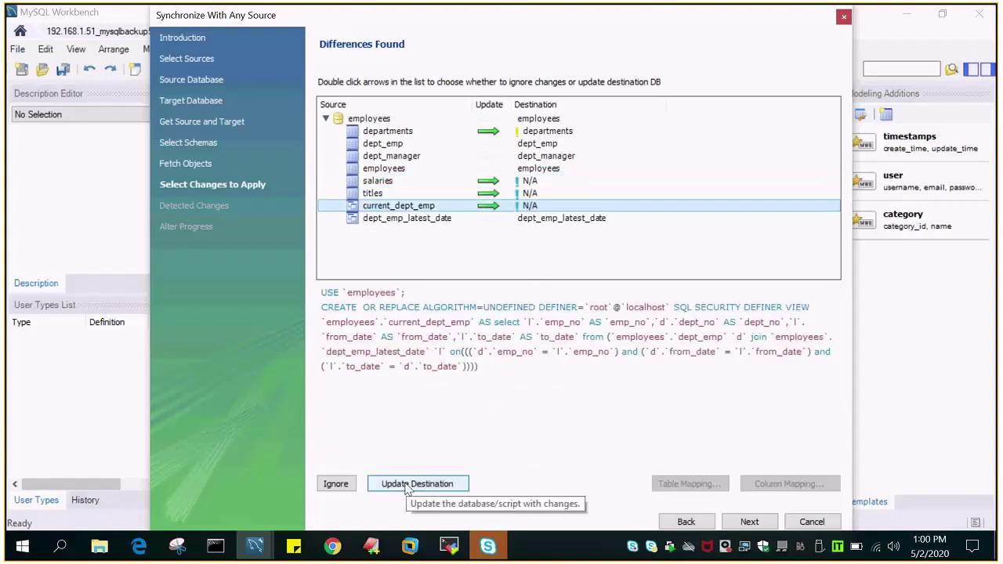
pyautogui.click(336, 484)
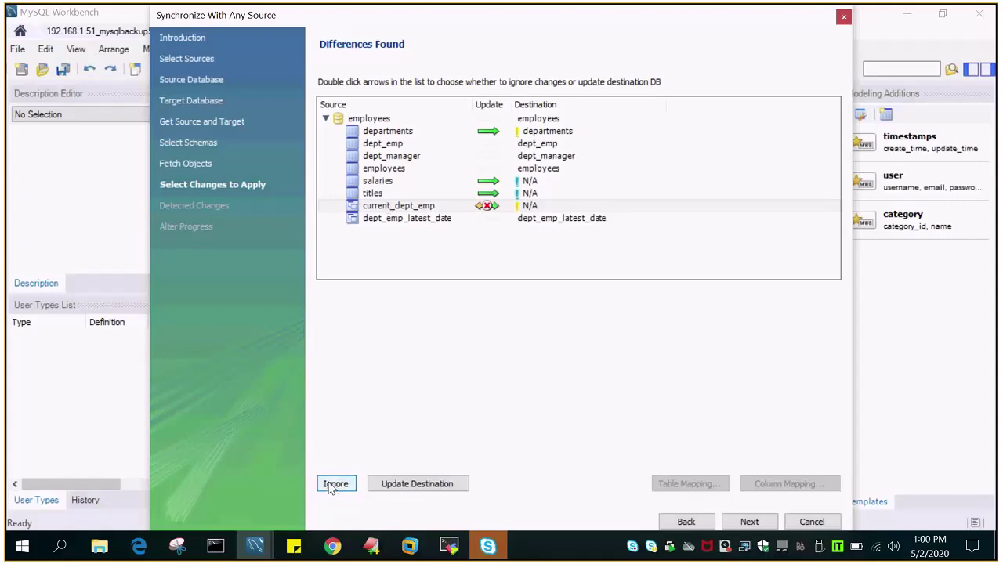
pyautogui.click(477, 207)
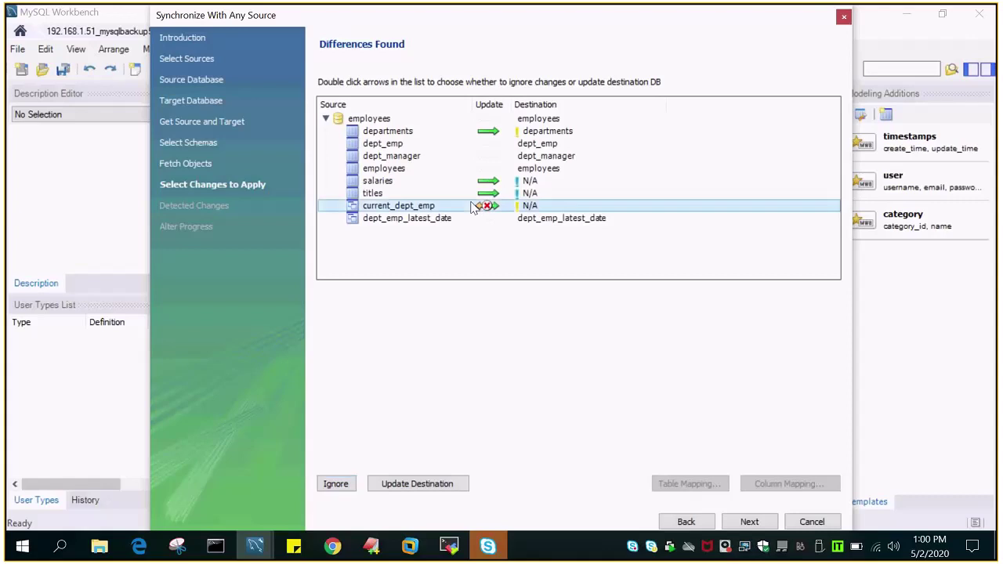
pyautogui.click(336, 484)
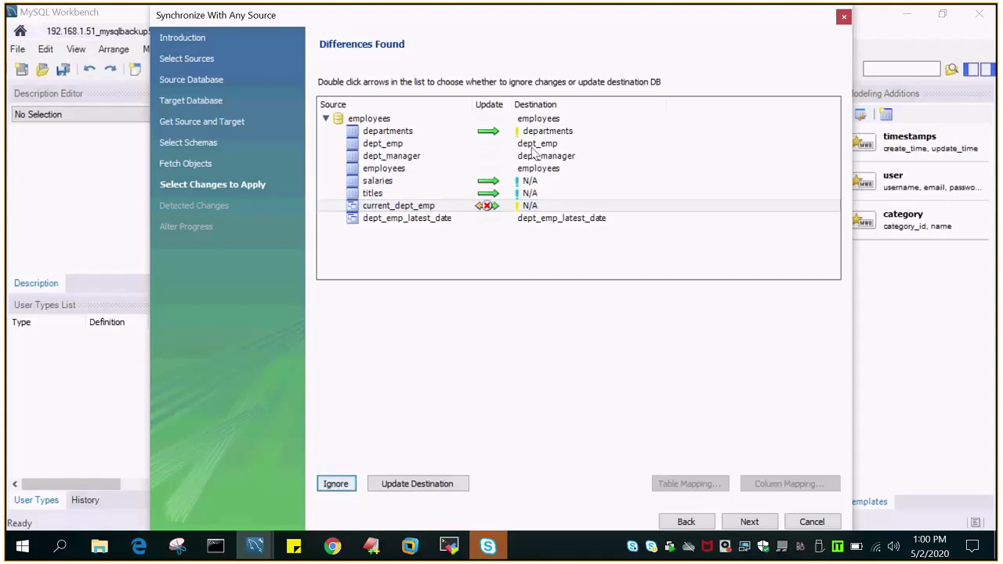
pyautogui.click(417, 484)
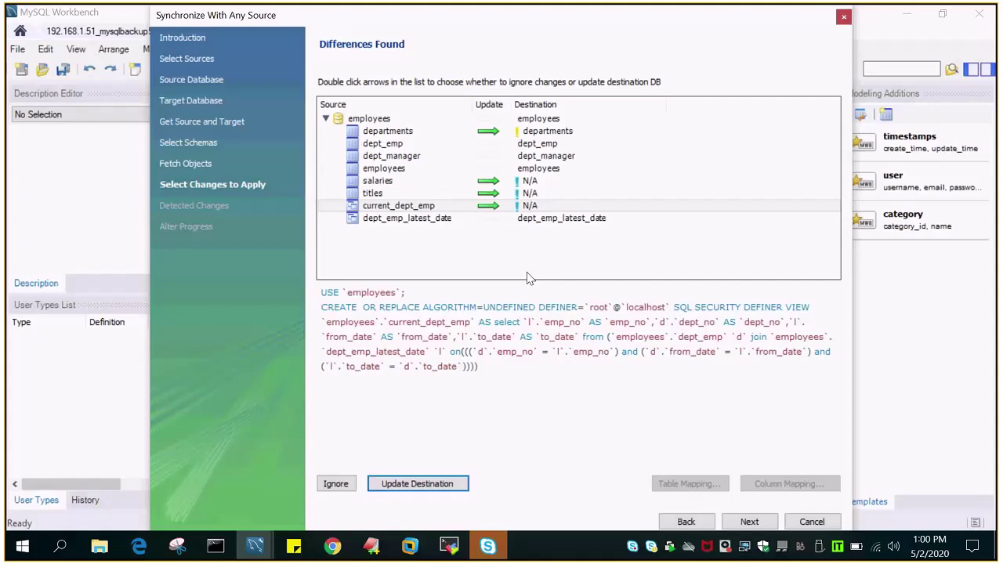
# Step: Proceed to the detected changes, review the generated synchronization script through its end, and execute it on the destination
pyautogui.click(749, 521)
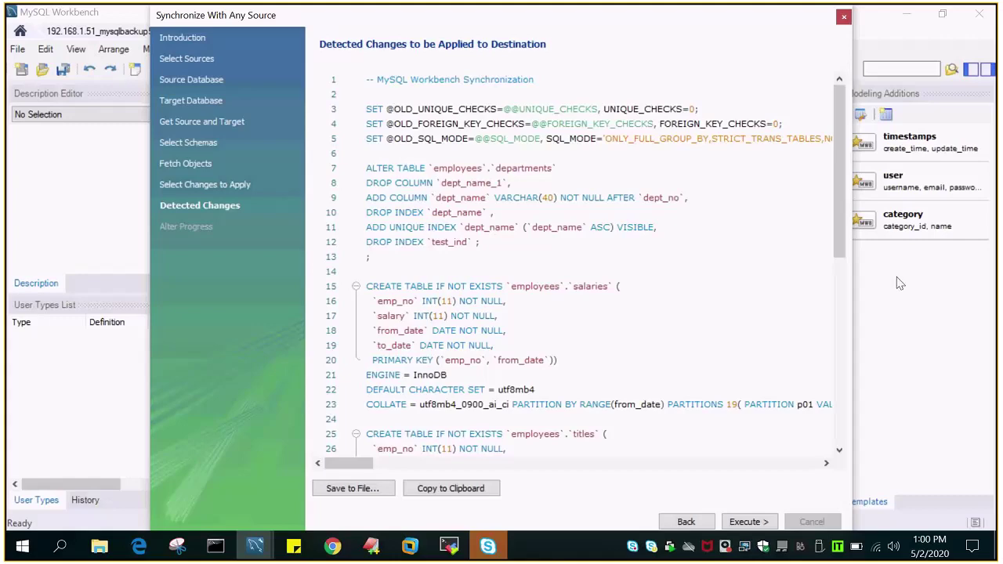
pyautogui.moveTo(841, 228); pyautogui.dragTo(840, 405)
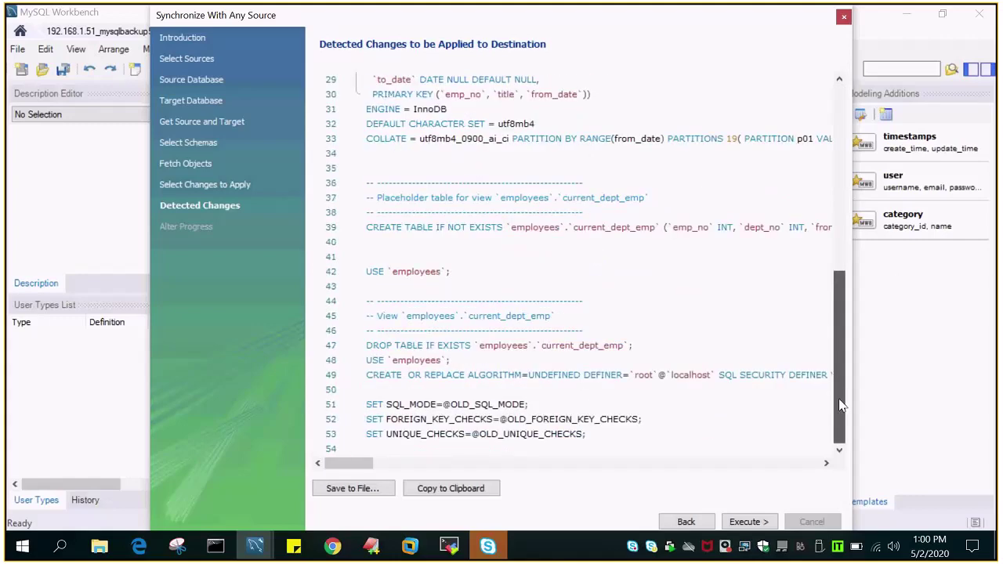
pyautogui.press('Return')
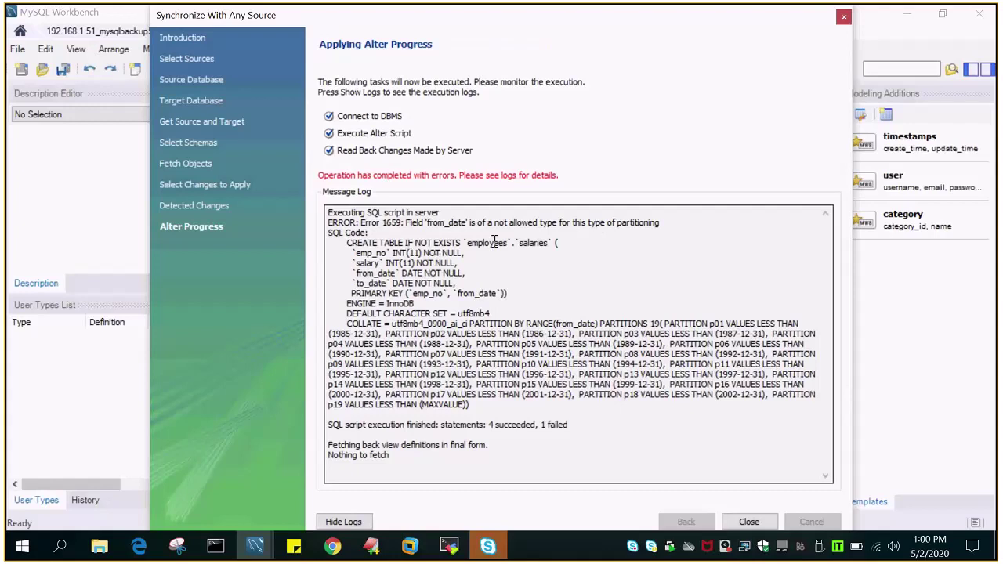
# Step: Examine the message log for the failed statement and the from_date field it concerns, and close the synchronization wizard
pyautogui.moveTo(568, 426); pyautogui.dragTo(550, 426)
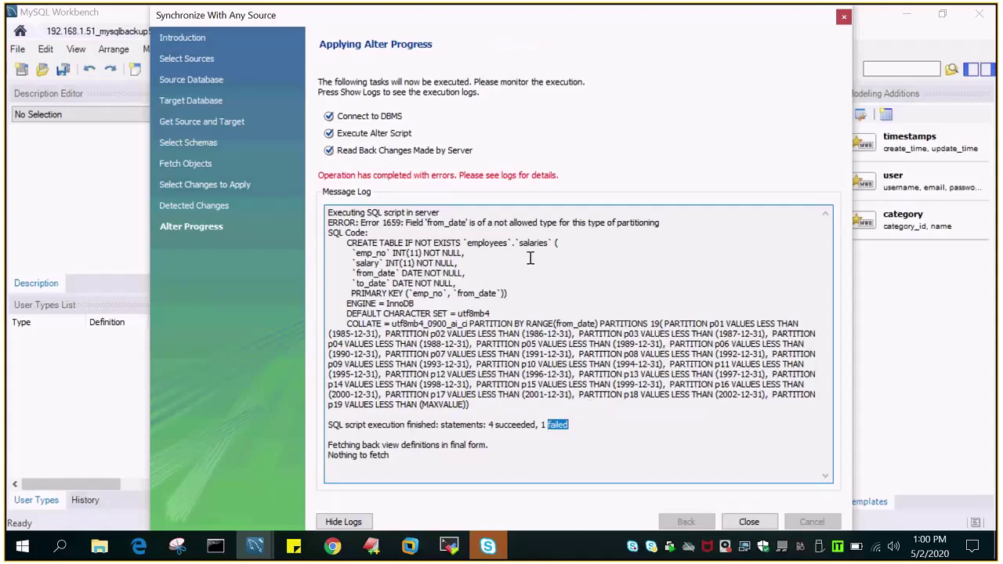
pyautogui.doubleClick(447, 222)
pyautogui.doubleClick(428, 212)
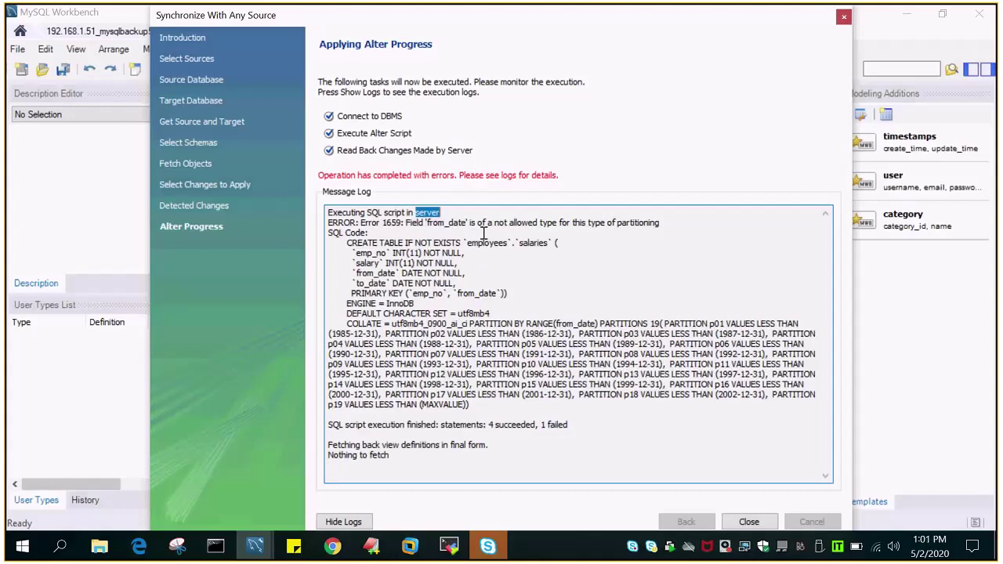
pyautogui.doubleClick(451, 222)
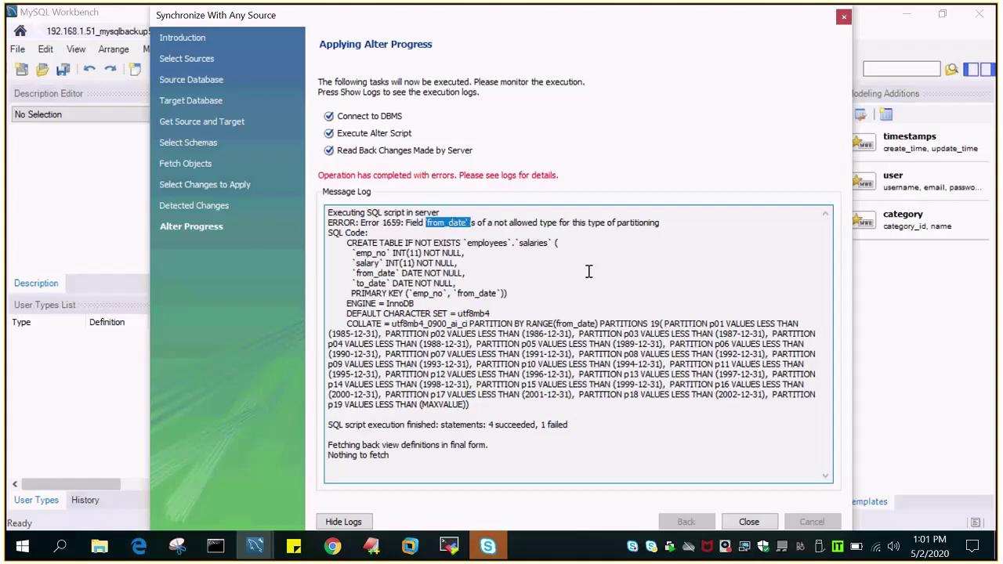
pyautogui.doubleClick(472, 293)
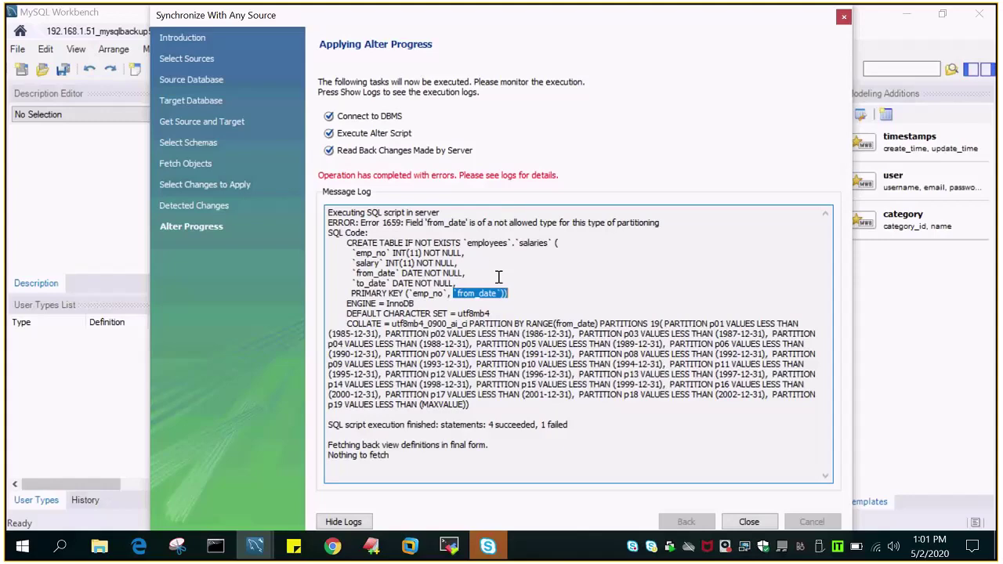
pyautogui.click(751, 521)
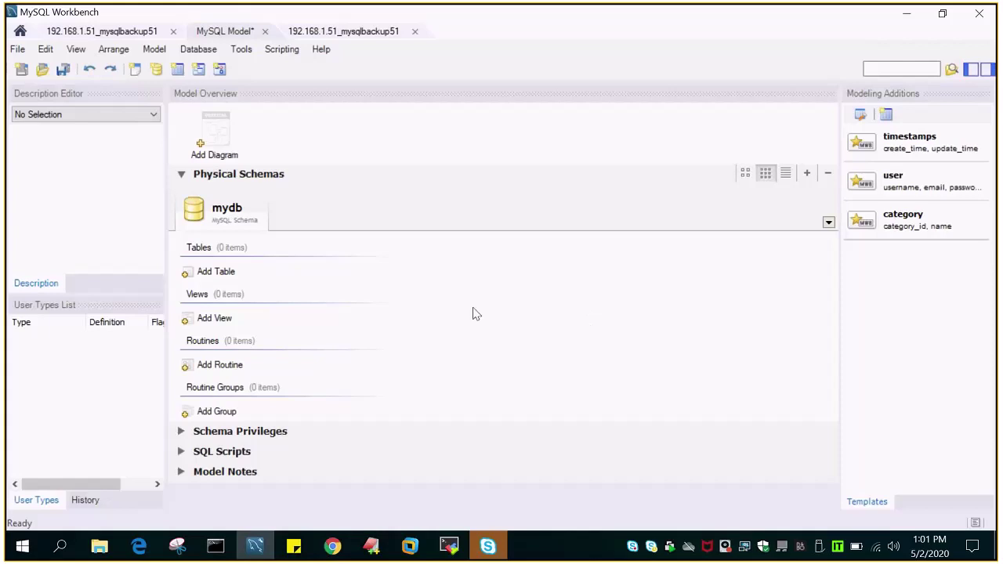
# Step: Switch to the EditPlus notes and review the procedure from server setup and user creation through connectivity tests and Workbench synchronization
pyautogui.click(370, 546)
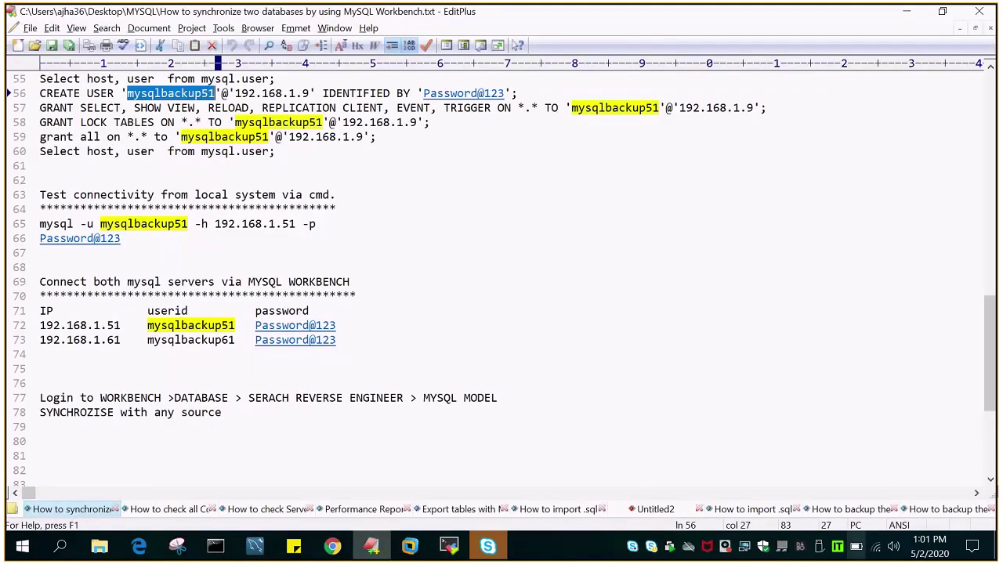
pyautogui.scroll(18, 428, 455)
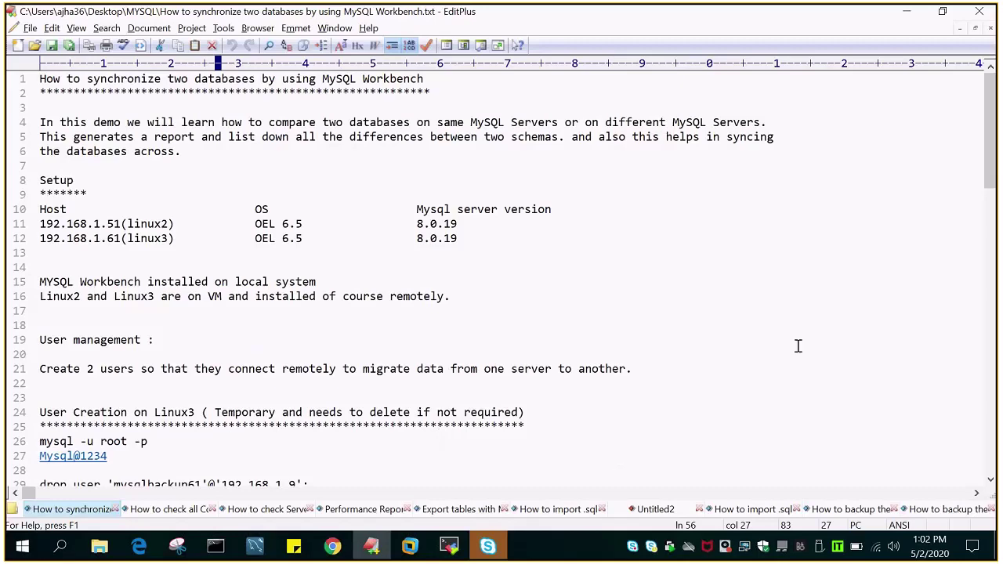
pyautogui.scroll(-3, 797, 348)
pyautogui.scroll(-4, 798, 369)
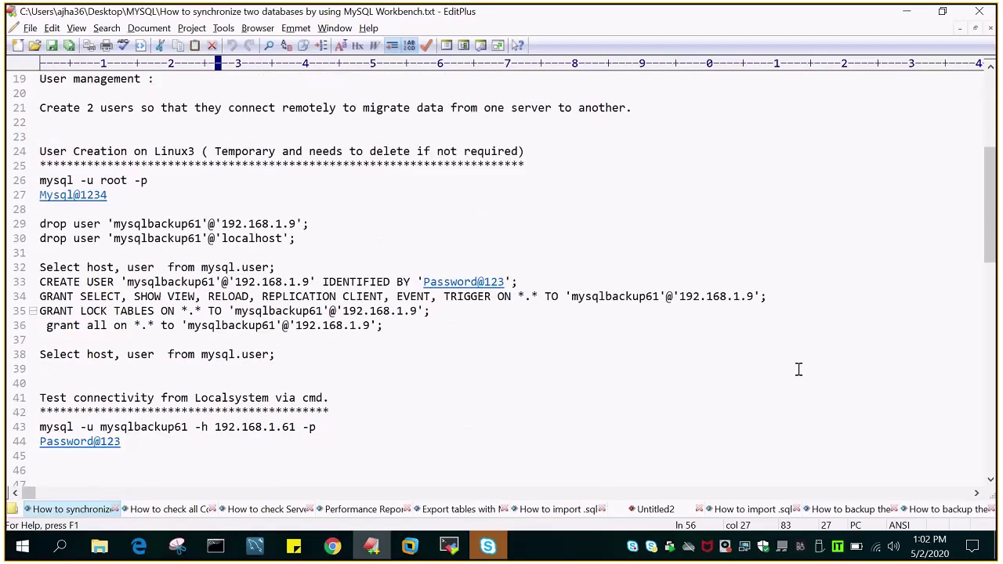
pyautogui.scroll(-1, 798, 373)
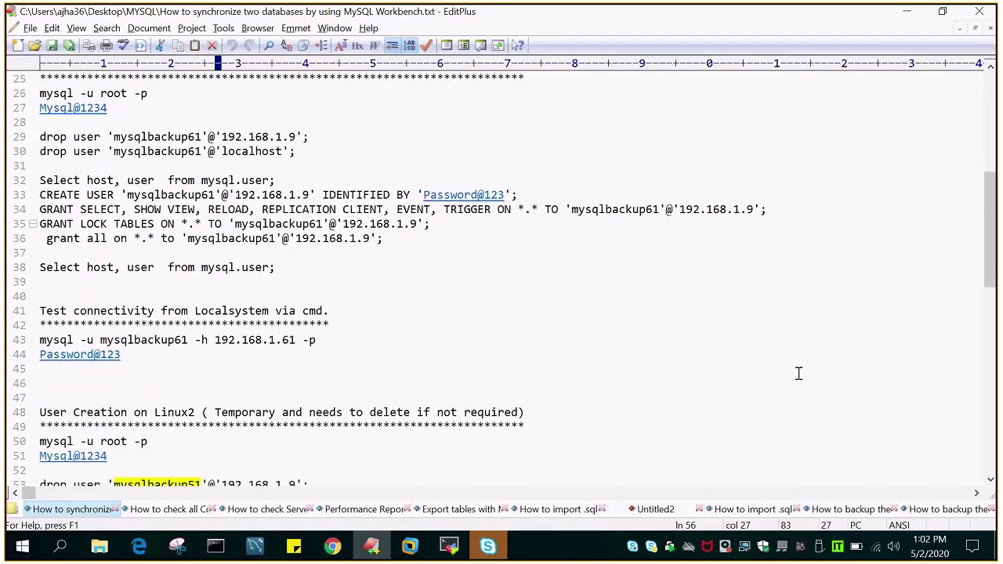
pyautogui.scroll(-11, 798, 374)
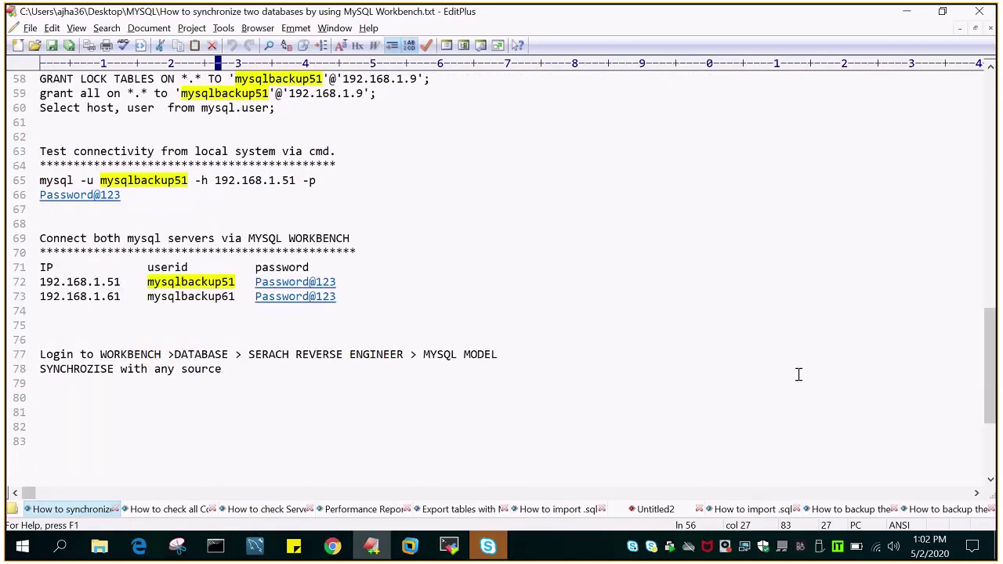
pyautogui.scroll(-1, 797, 375)
pyautogui.click(765, 347)
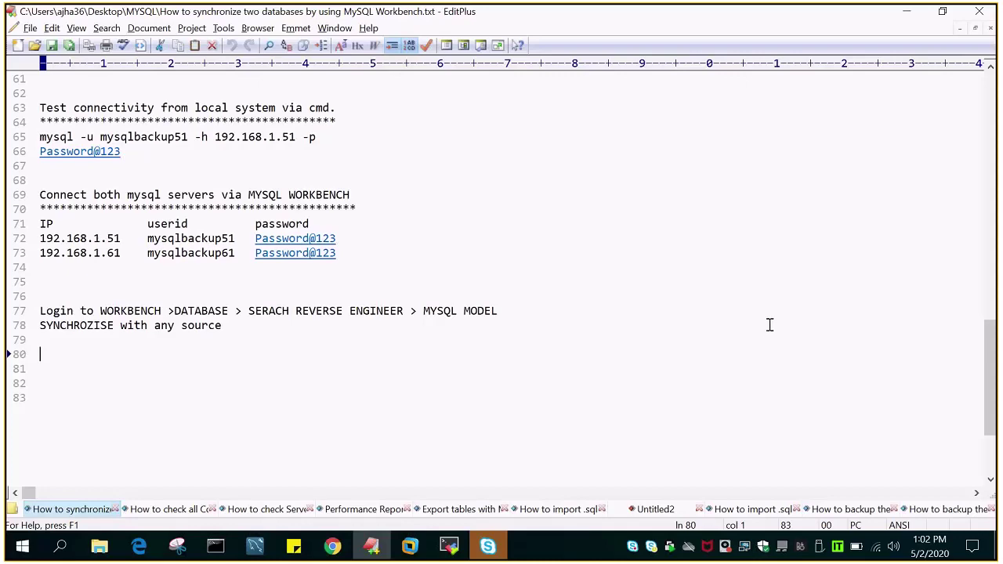
pyautogui.scroll(16, 770, 325)
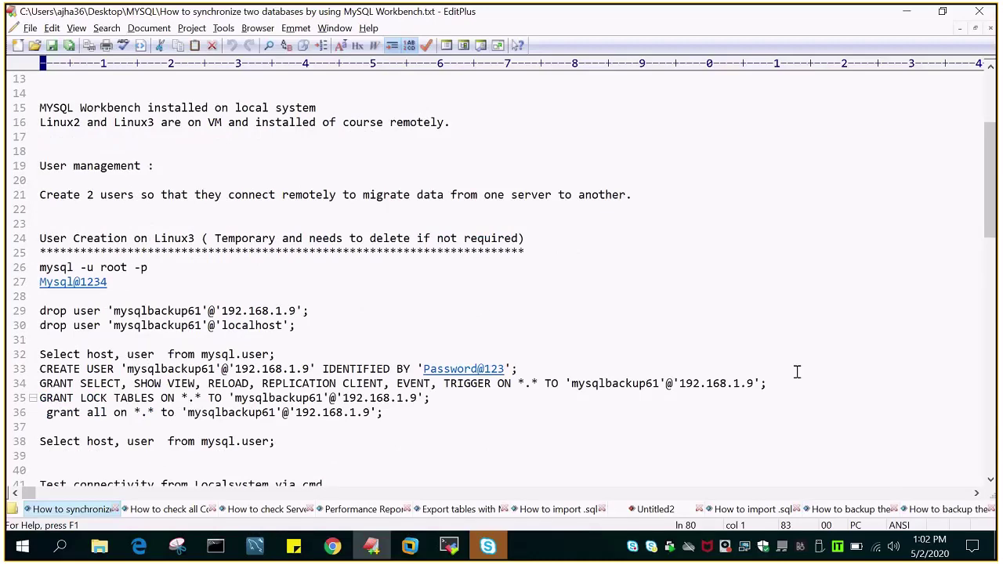
pyautogui.scroll(-2, 797, 371)
pyautogui.scroll(-6, 797, 371)
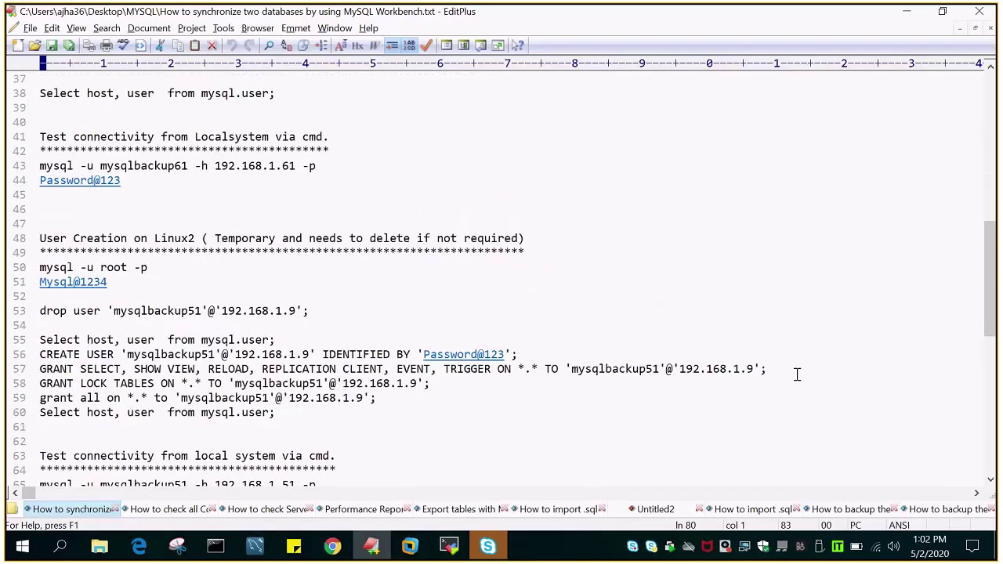
pyautogui.scroll(-4, 797, 375)
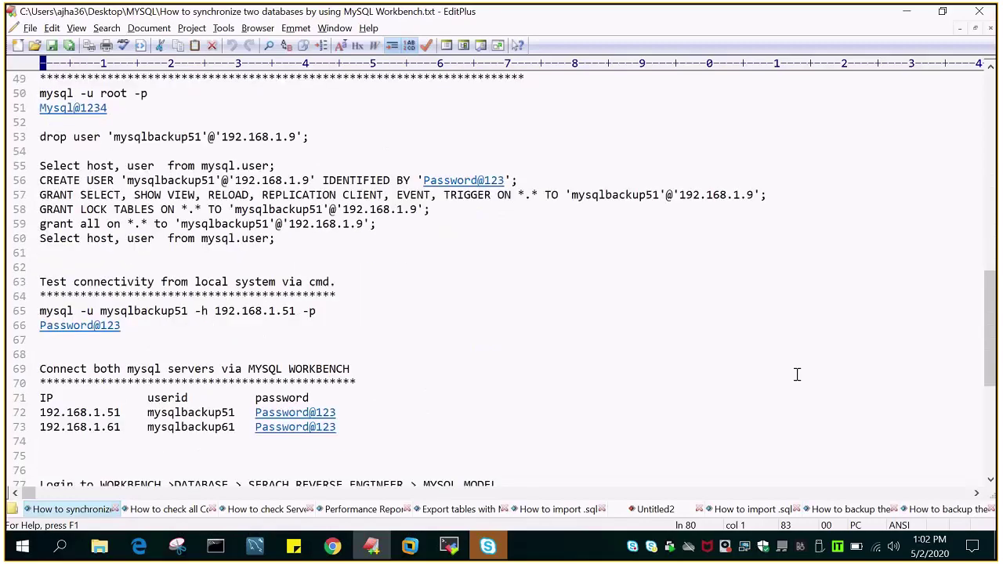